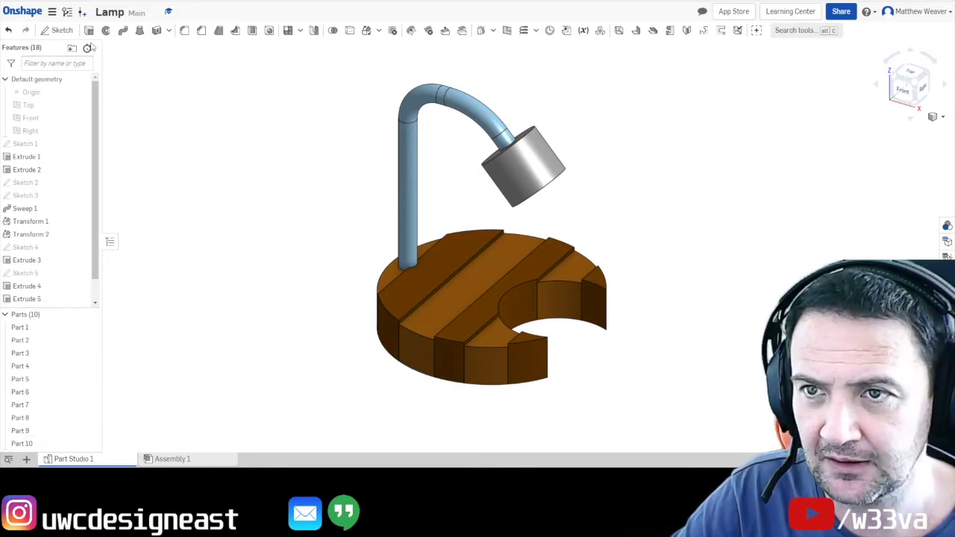
Check that the workspace units are millimetres, then bring up the add-tab menu
click(52, 12)
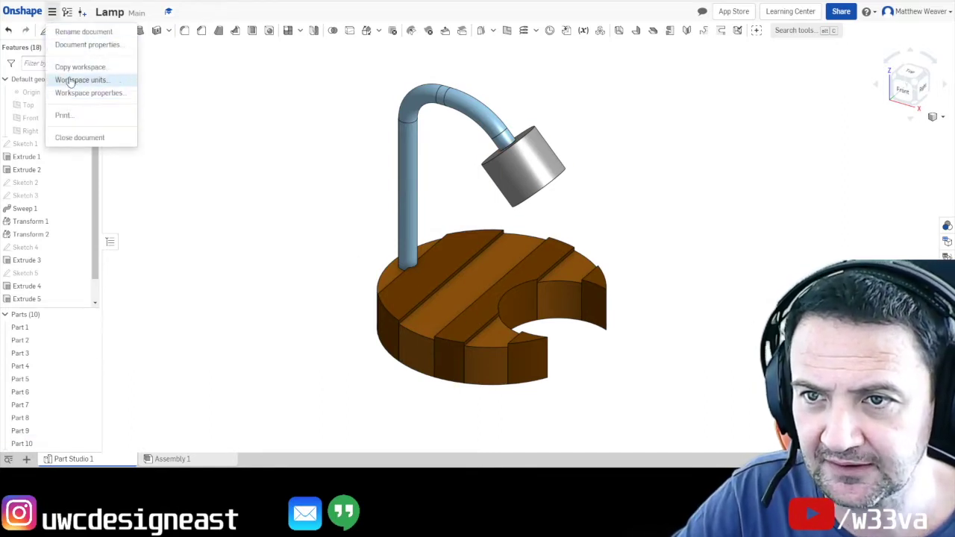
click(69, 80)
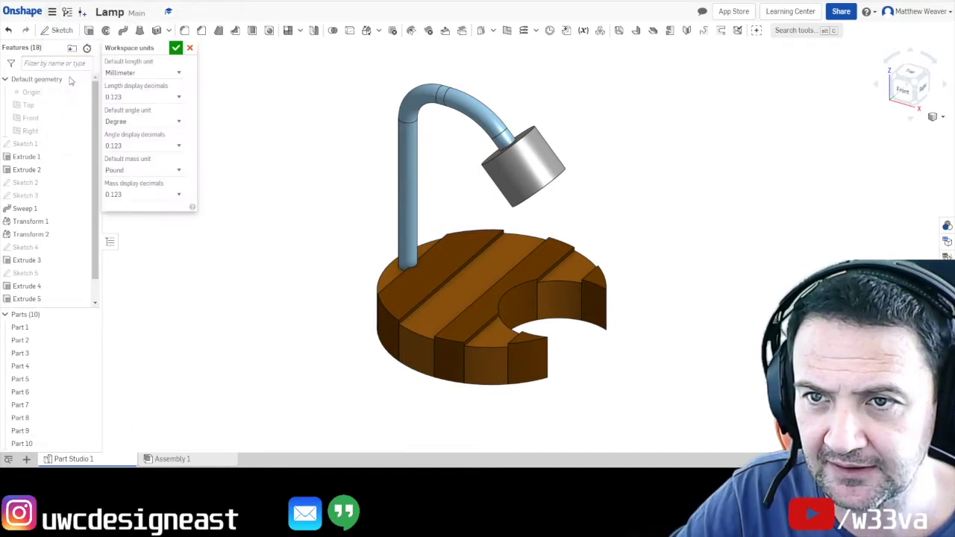
click(189, 48)
click(26, 459)
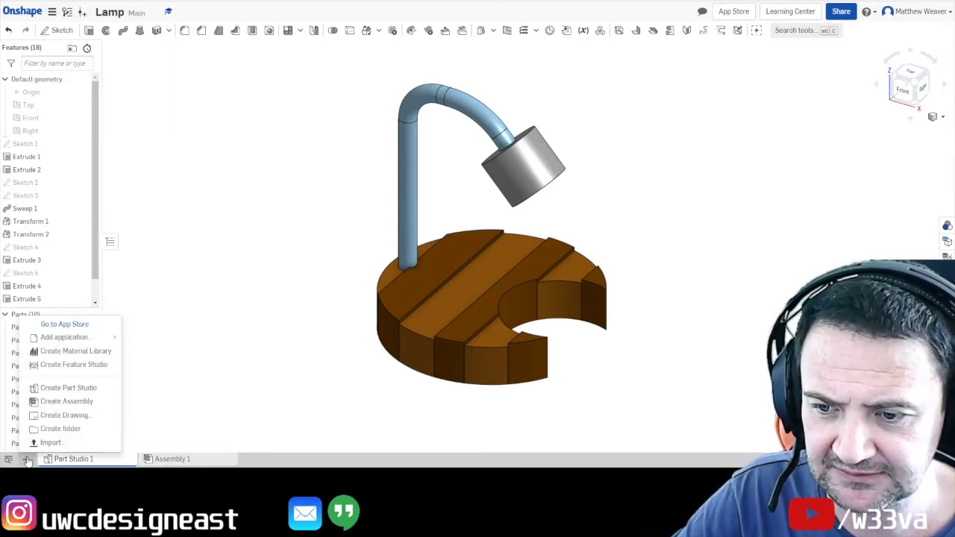
Start a new drawing using a custom ISO, A3, millimetre template
click(75, 414)
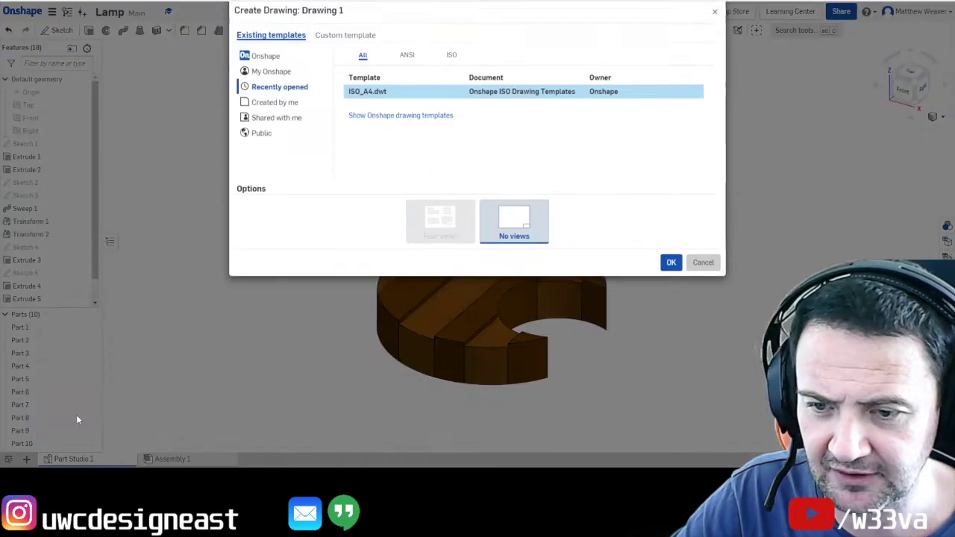
click(351, 44)
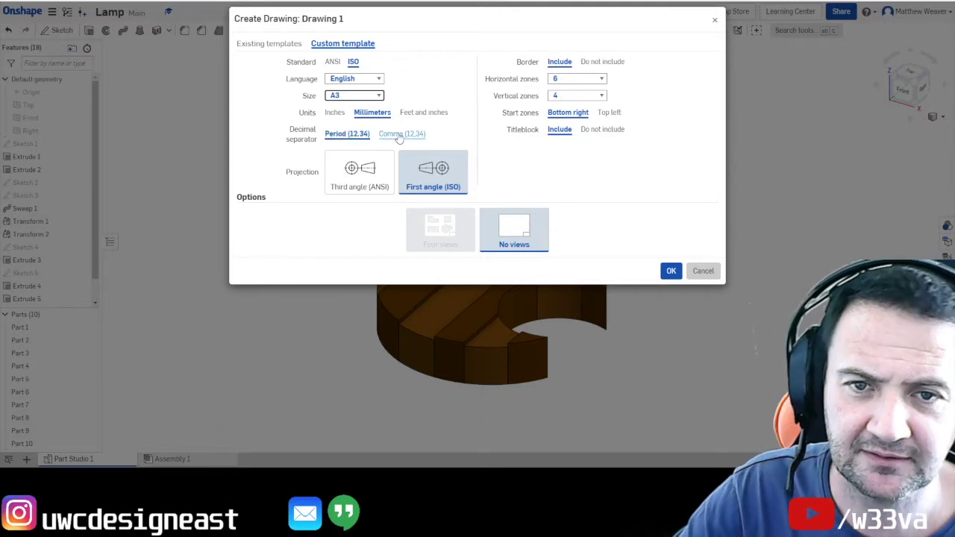
Choose third-angle projection with no views and create the blank A3 drawing
click(382, 182)
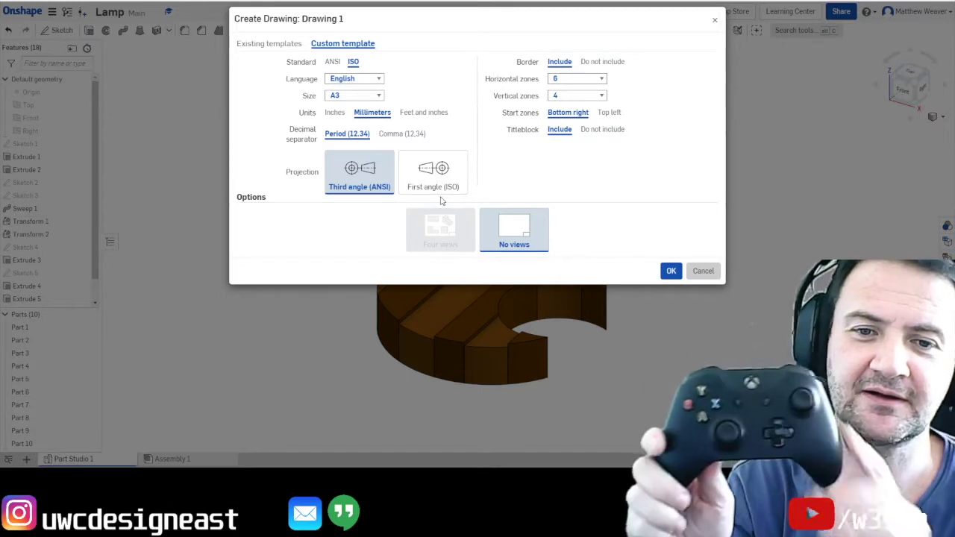
click(444, 185)
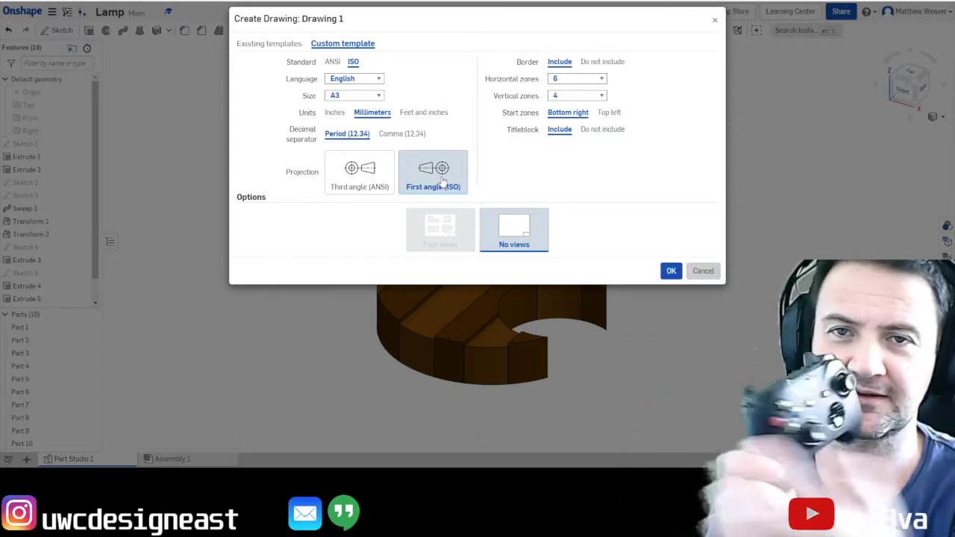
click(365, 184)
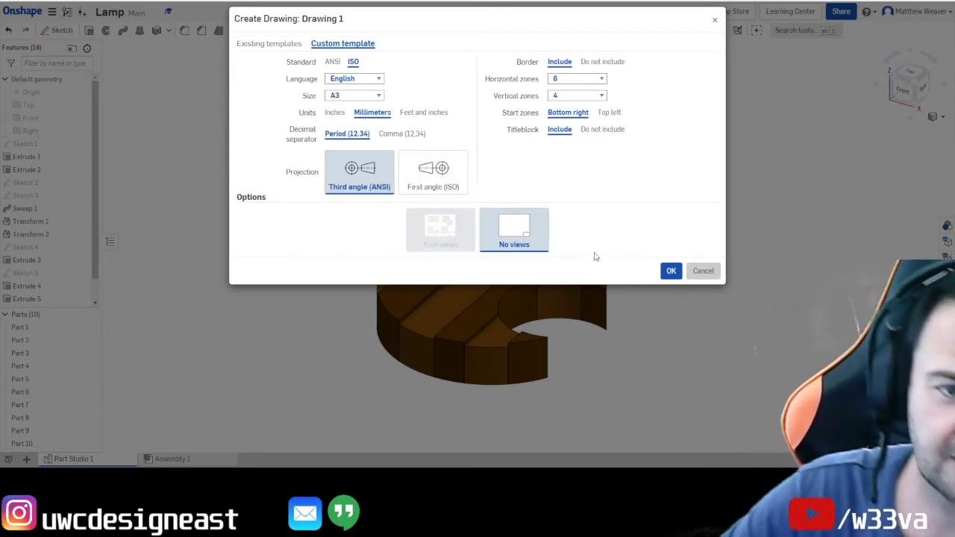
click(670, 273)
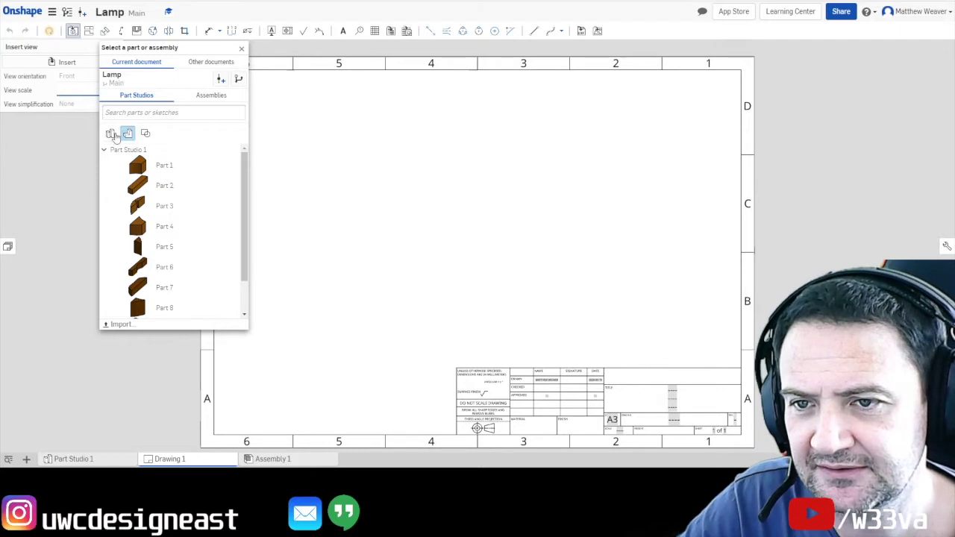
Insert a front view of the whole Part Studio 1 lamp at 1:1.5 scale
click(111, 134)
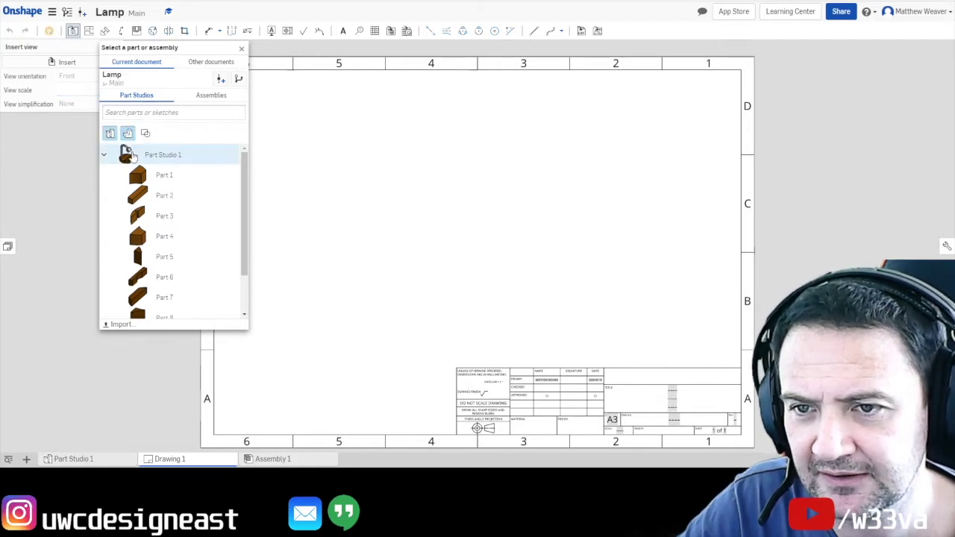
click(131, 155)
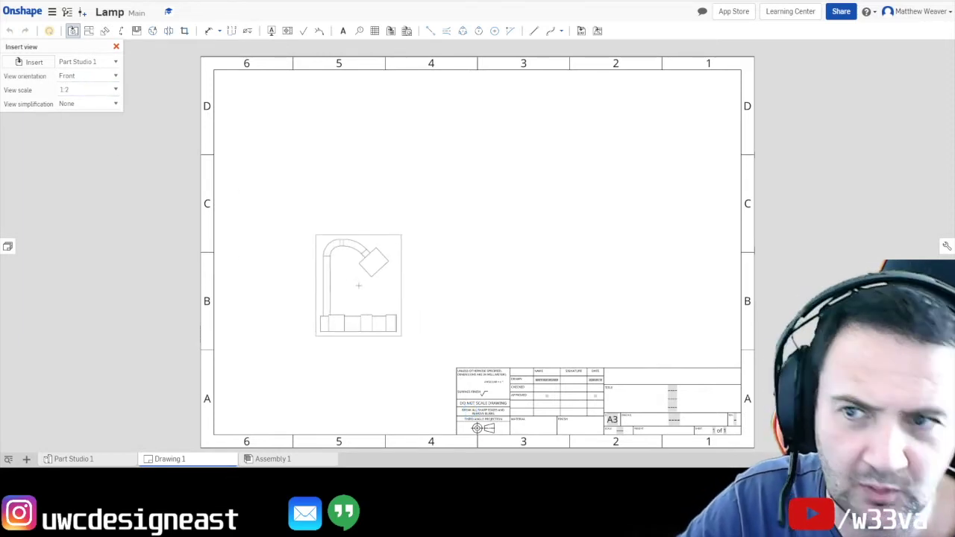
click(115, 90)
click(87, 115)
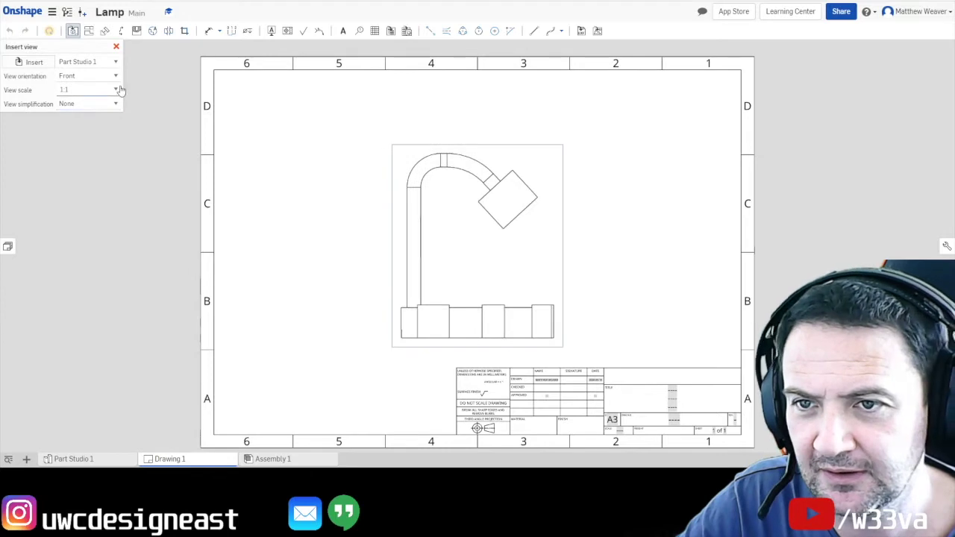
click(79, 88)
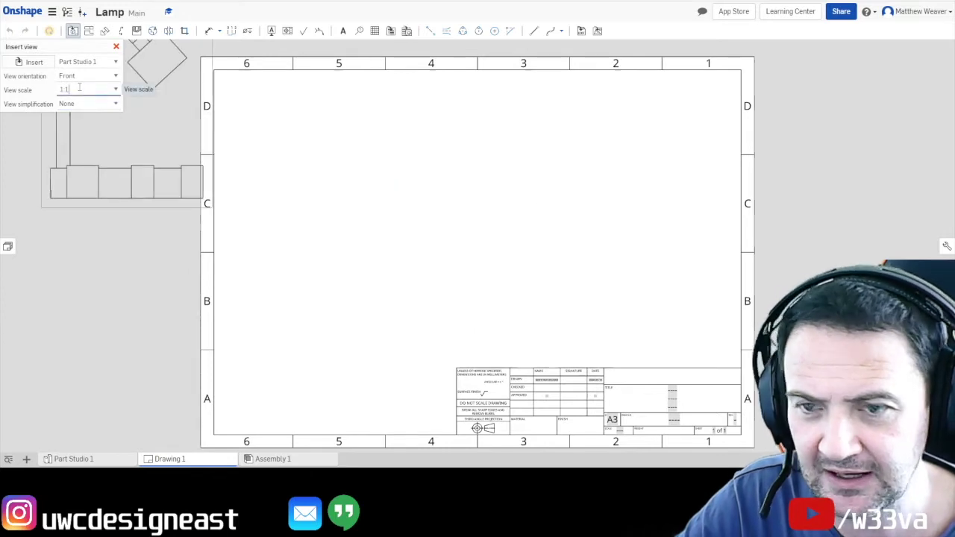
text(.5)
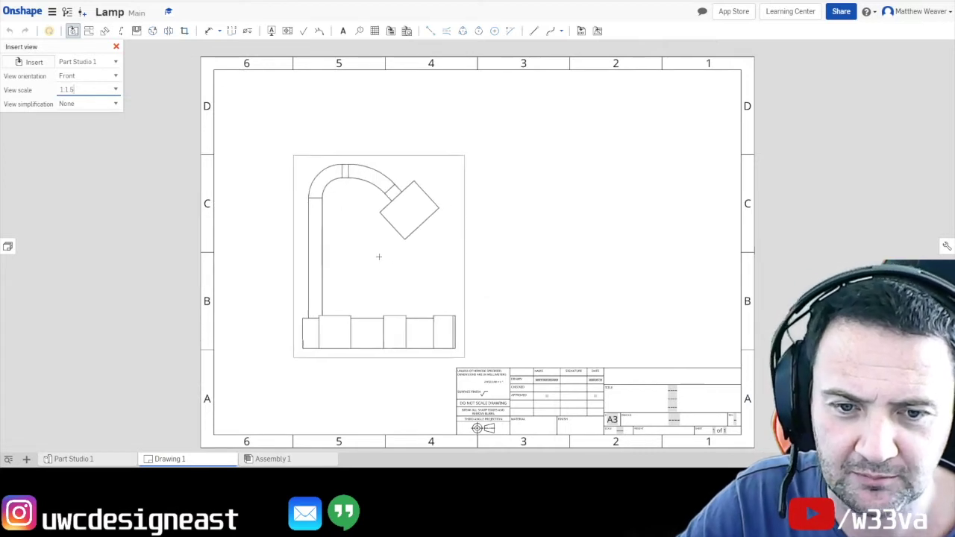
click(371, 266)
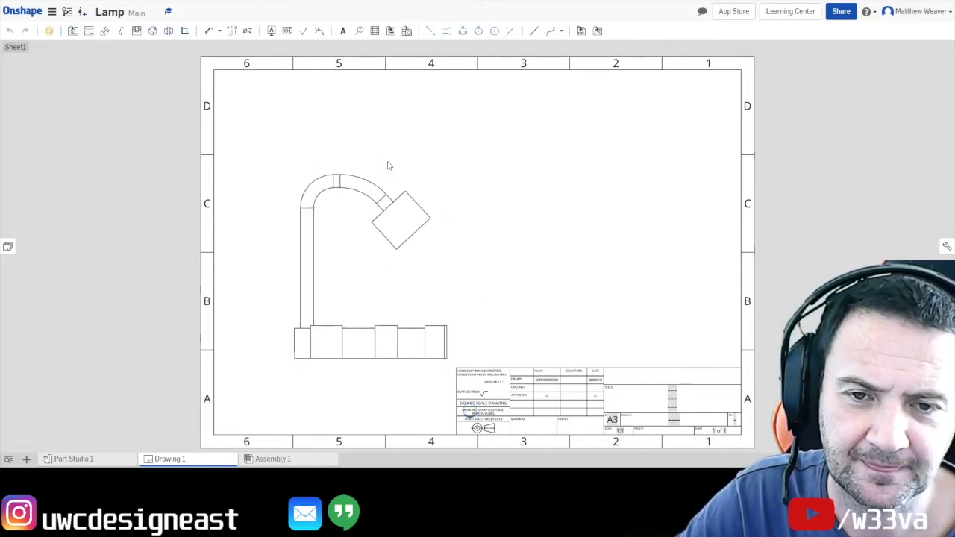
click(377, 275)
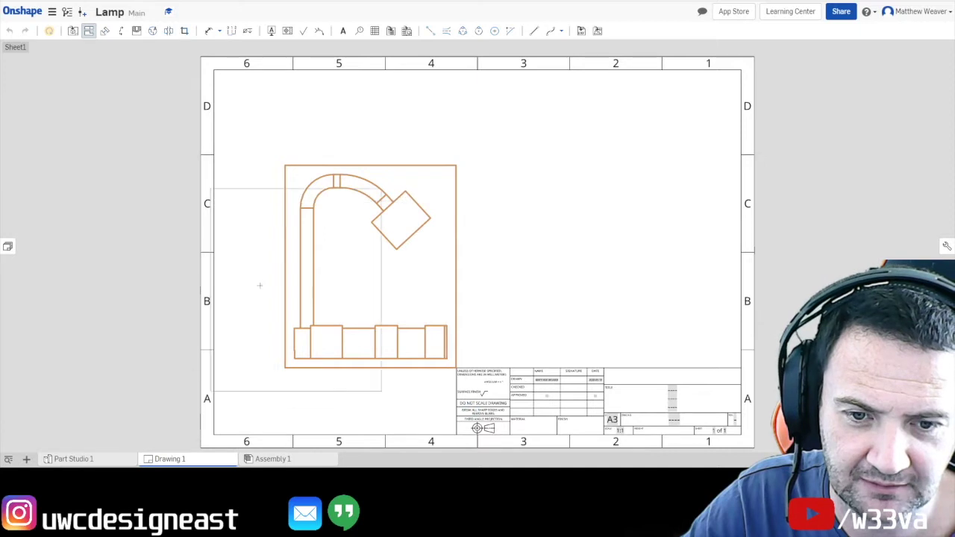
Set the front view to 1:1.5 with a scale label and move it lower left
key(Escape)
click(381, 292)
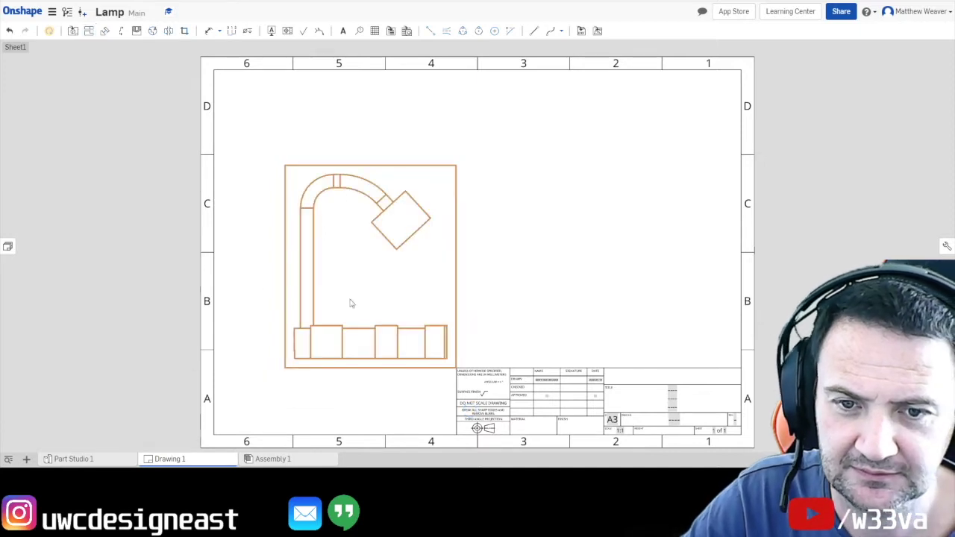
double_click(314, 256)
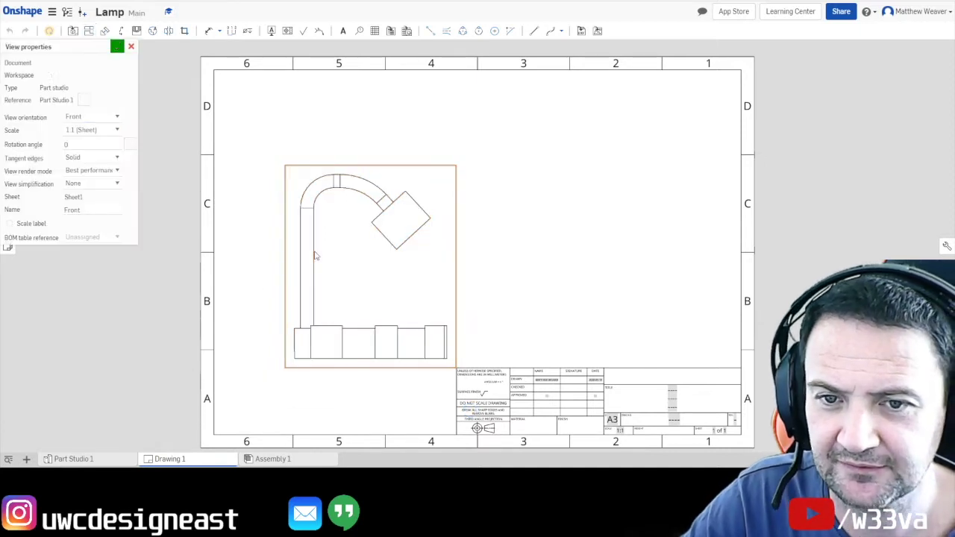
click(117, 132)
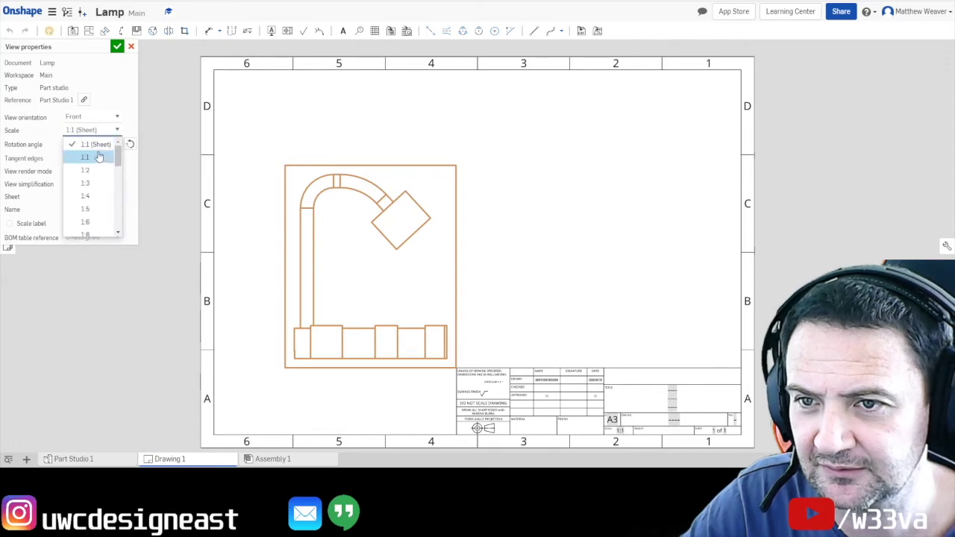
click(90, 157)
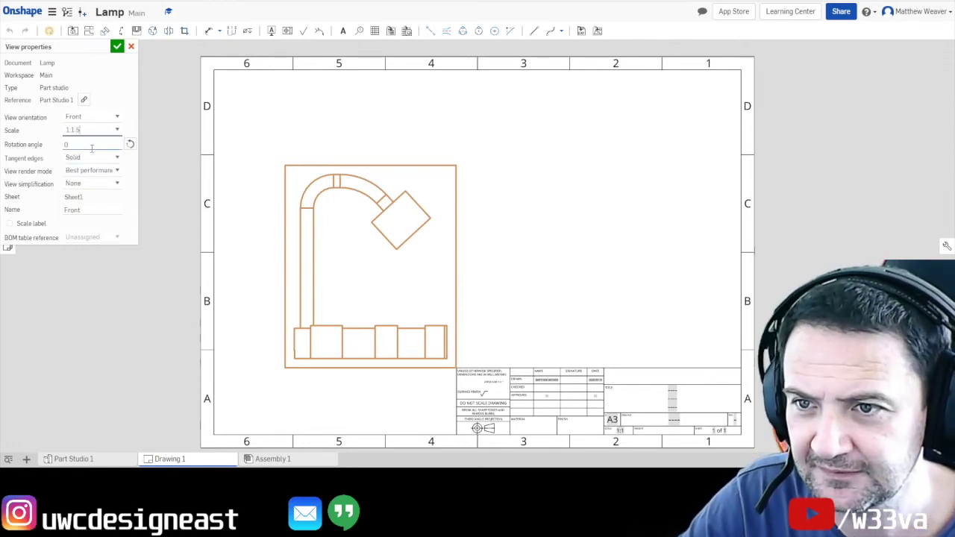
click(92, 146)
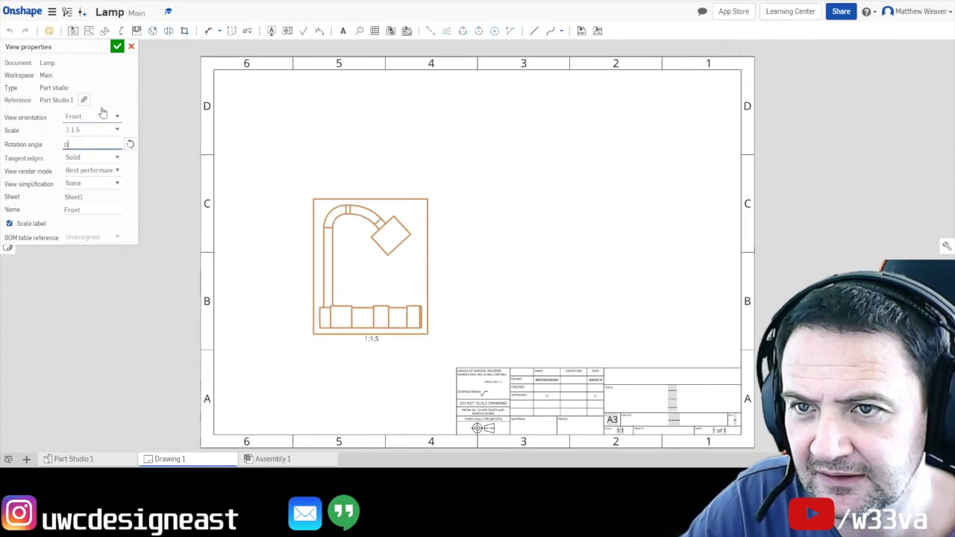
click(117, 46)
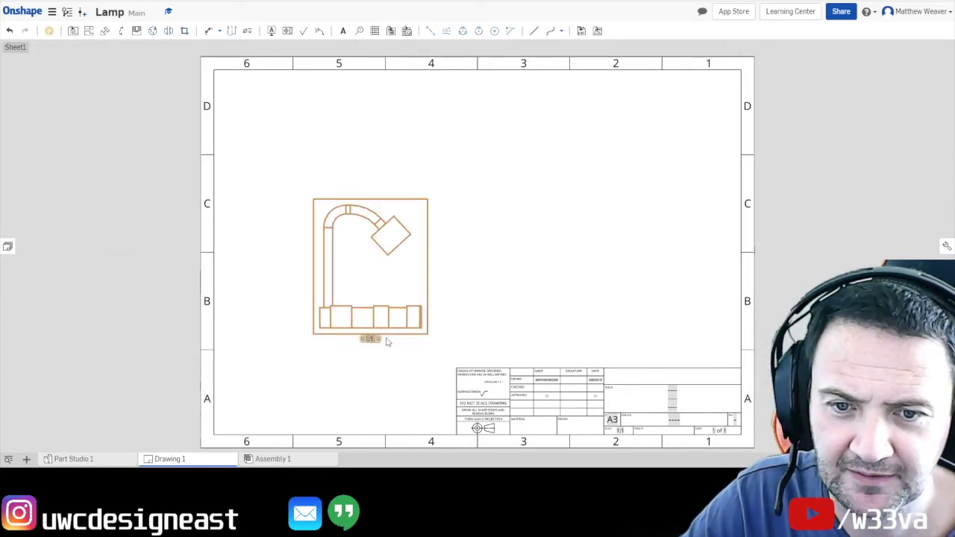
drag(354, 319, 334, 334)
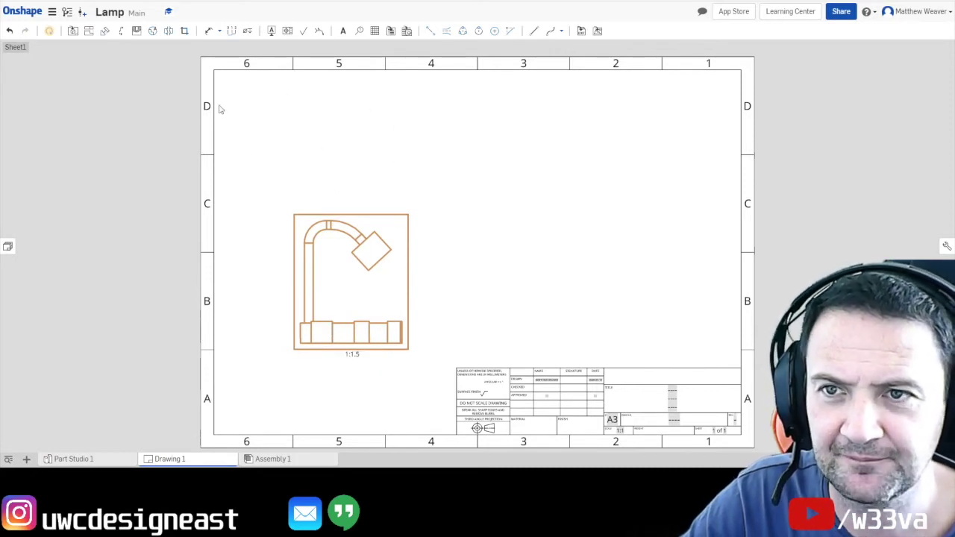
Project a top view above the lamp's front view
click(91, 34)
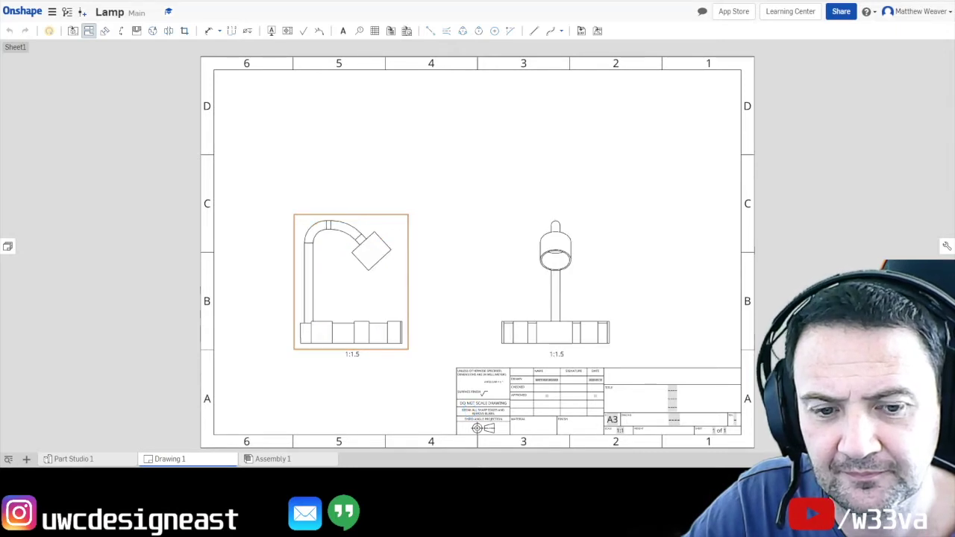
click(355, 322)
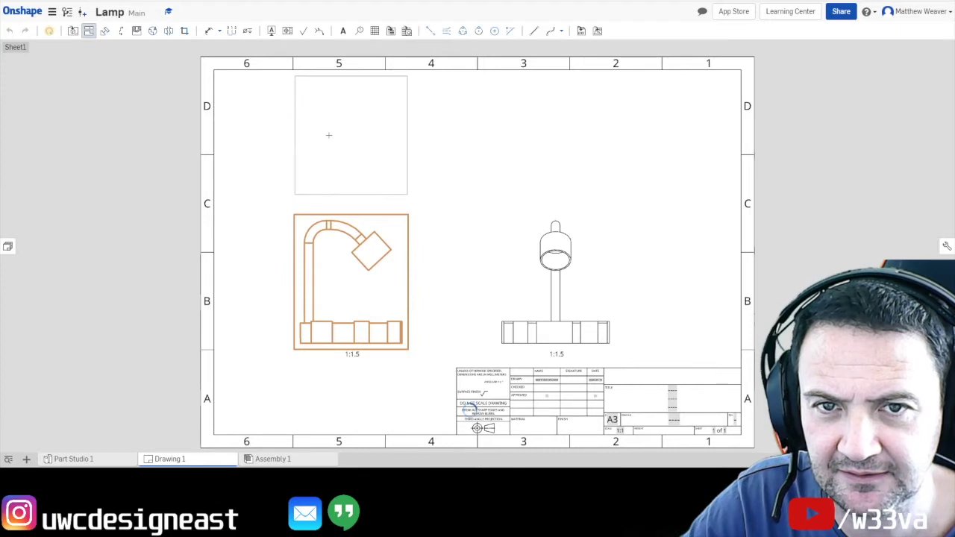
click(329, 150)
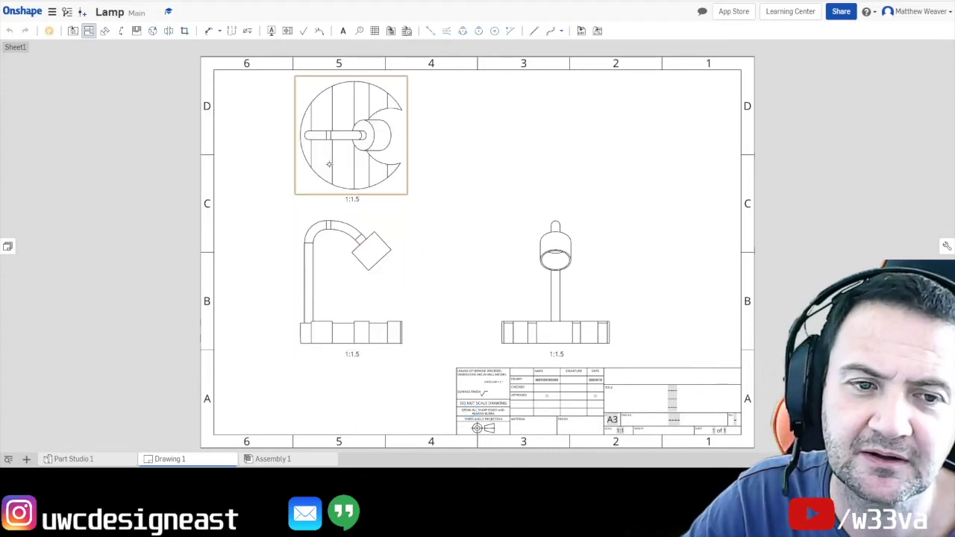
Place an isometric view in the sheet's upper right and nudge it slightly lower
click(341, 336)
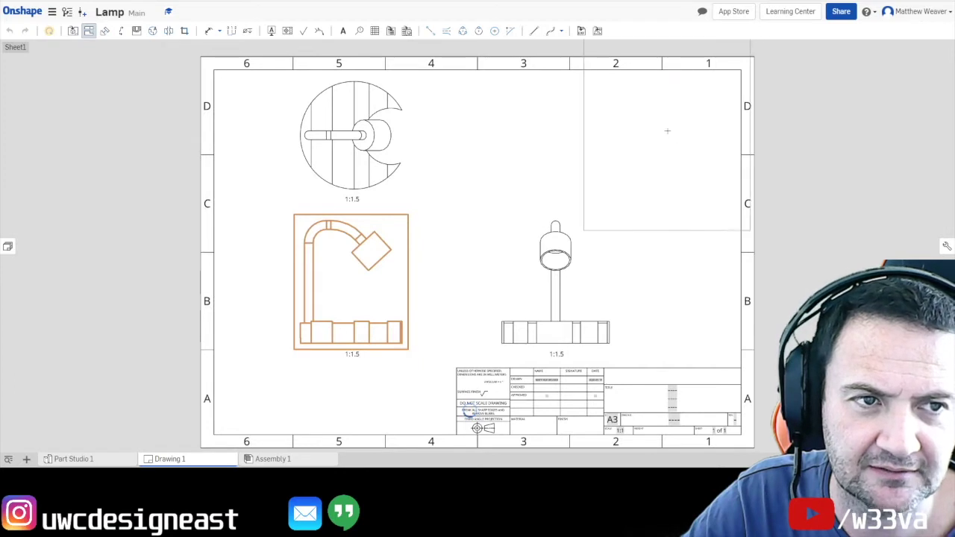
click(660, 152)
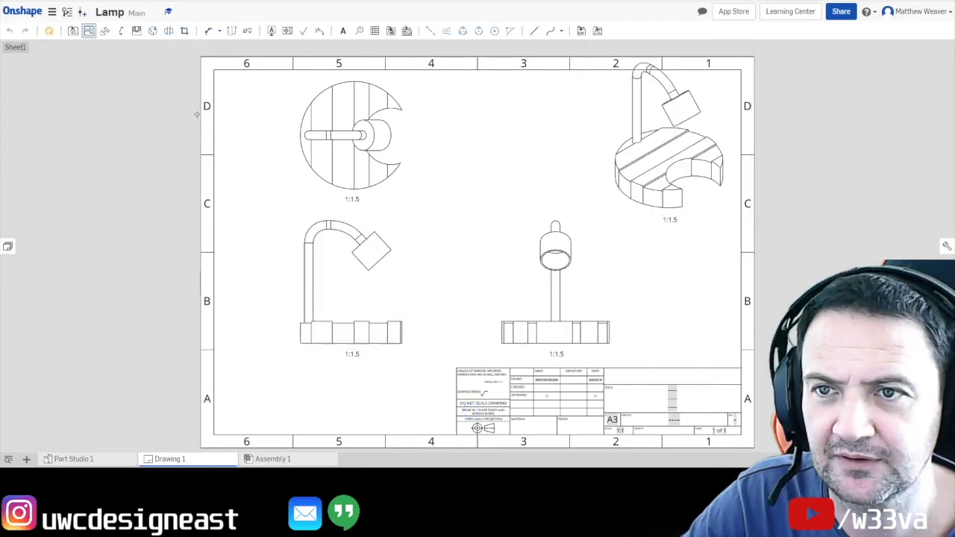
key(Escape)
drag(671, 181, 675, 195)
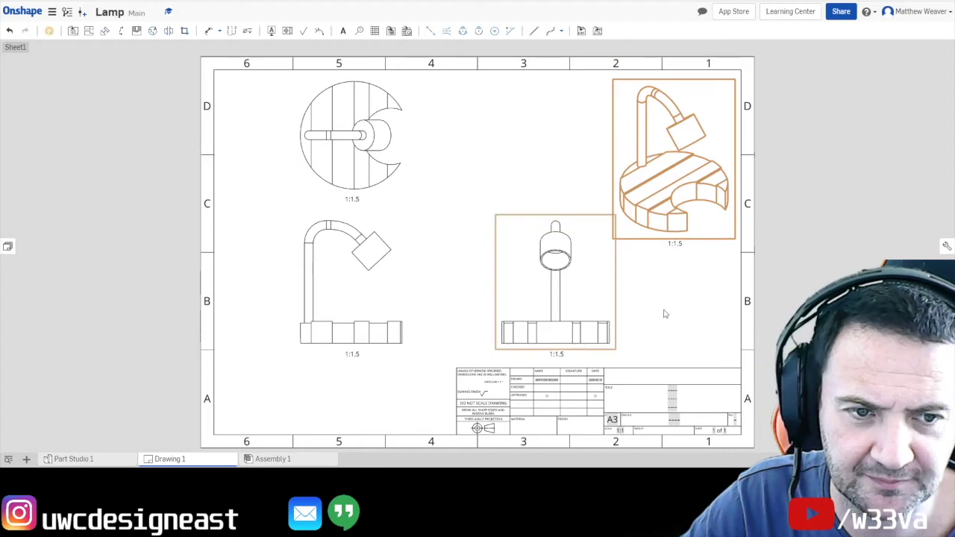
click(307, 396)
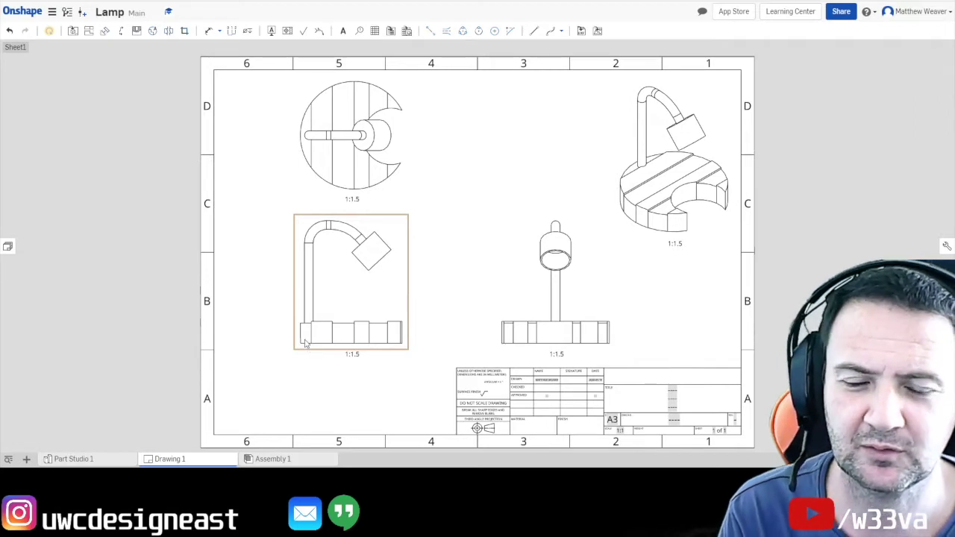
scroll(308, 345, up, 5)
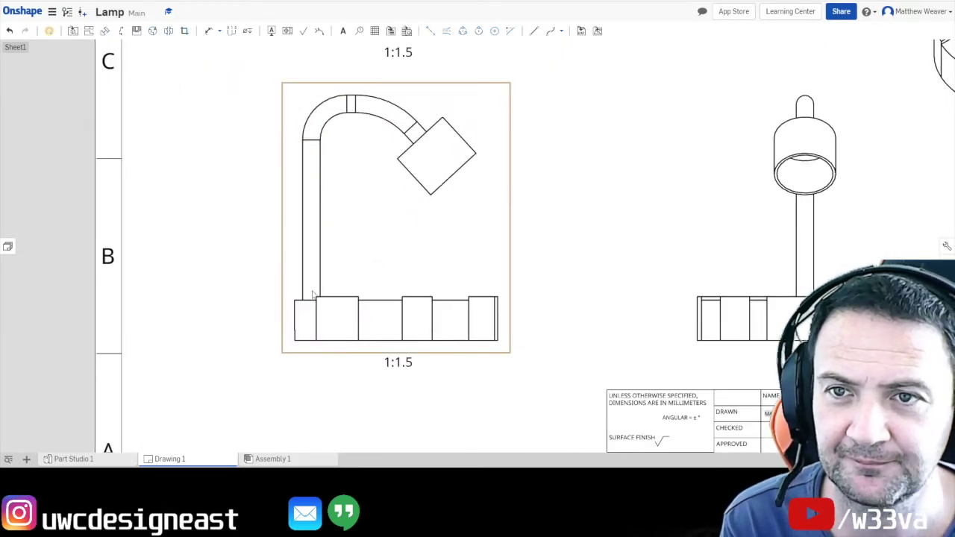
Cut a broken-out section around the base's left end, with depth picked on the side view
click(137, 32)
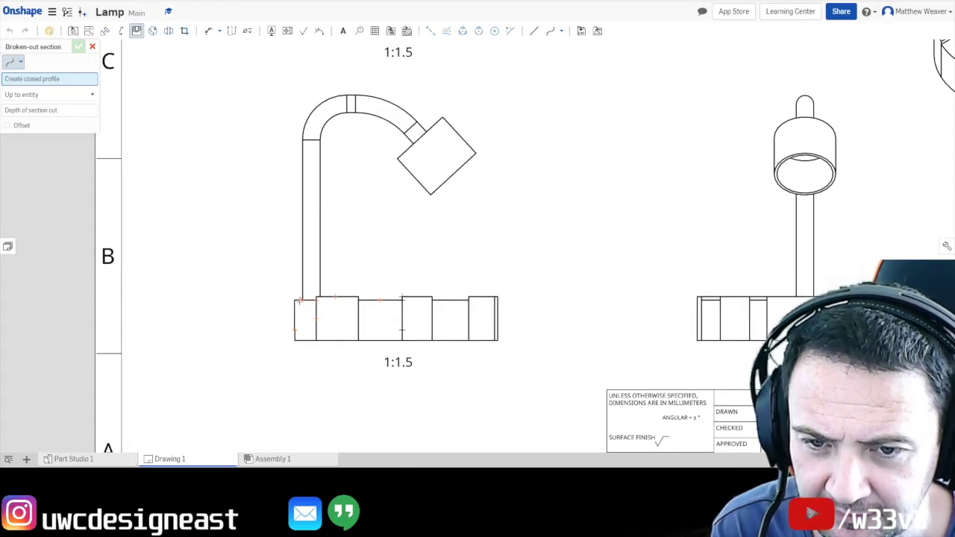
click(320, 298)
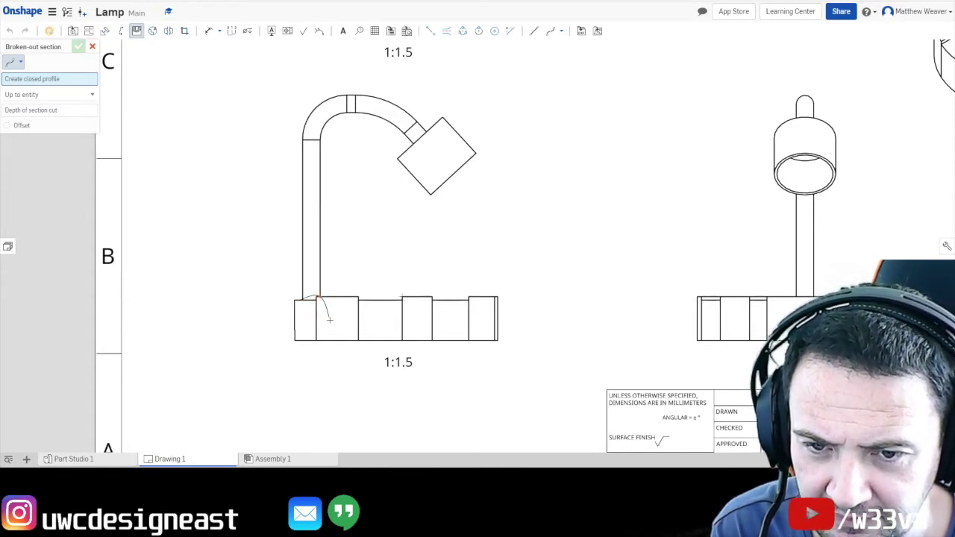
click(327, 324)
click(304, 340)
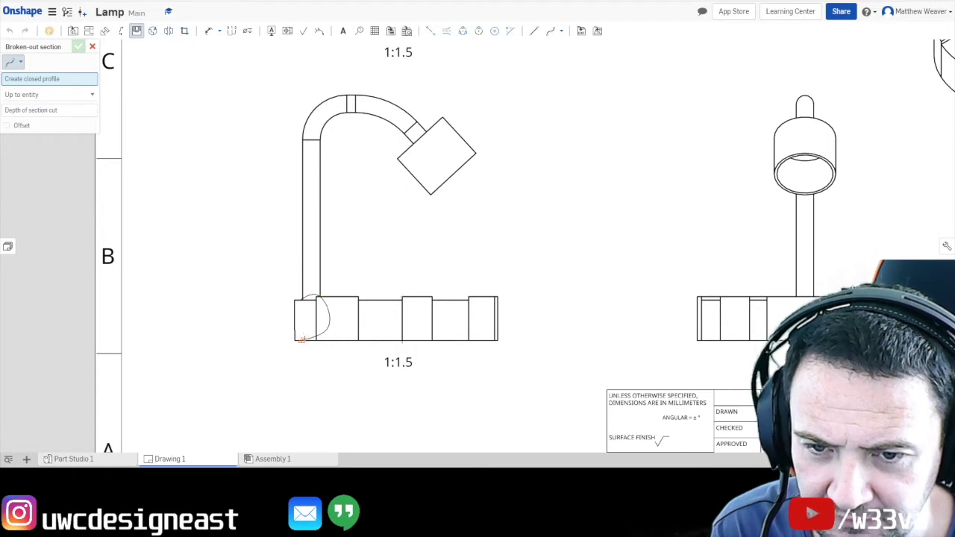
click(298, 302)
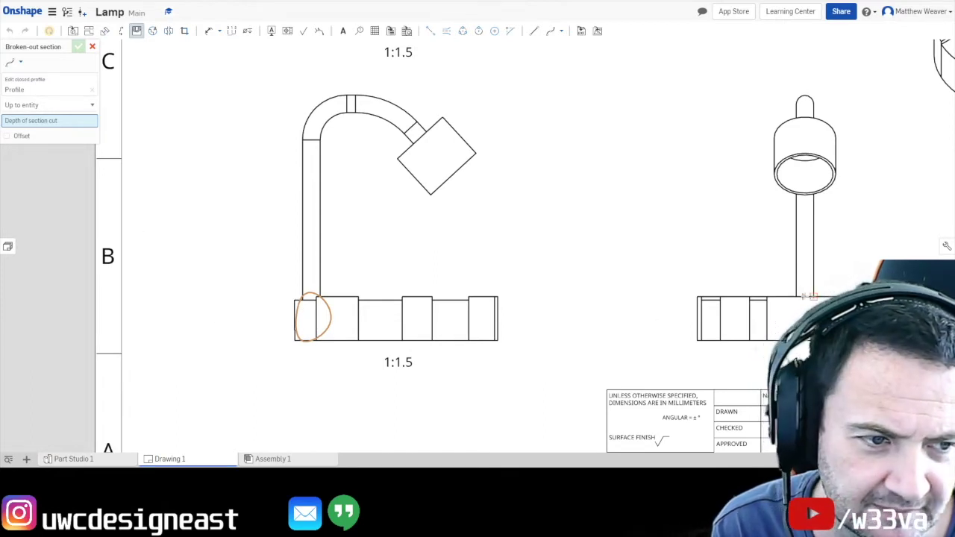
click(803, 296)
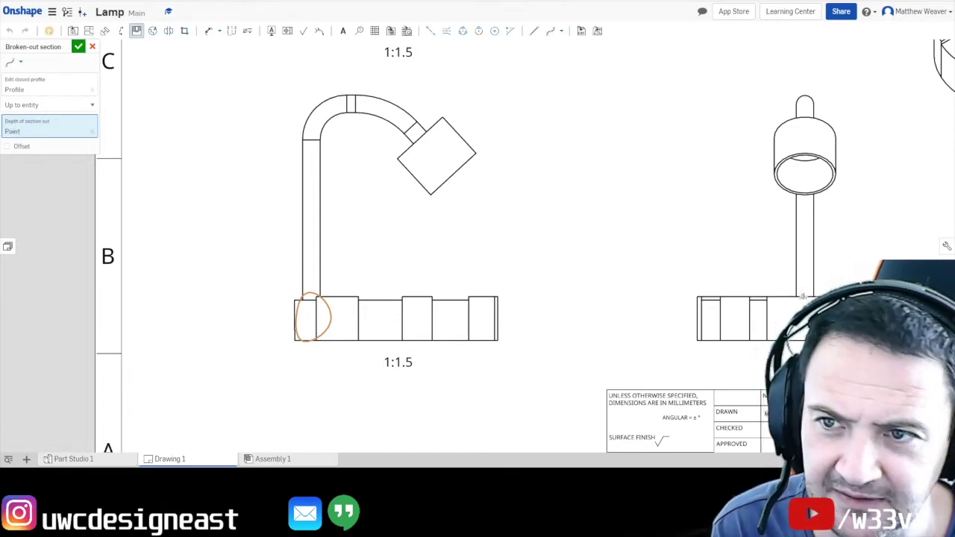
click(79, 47)
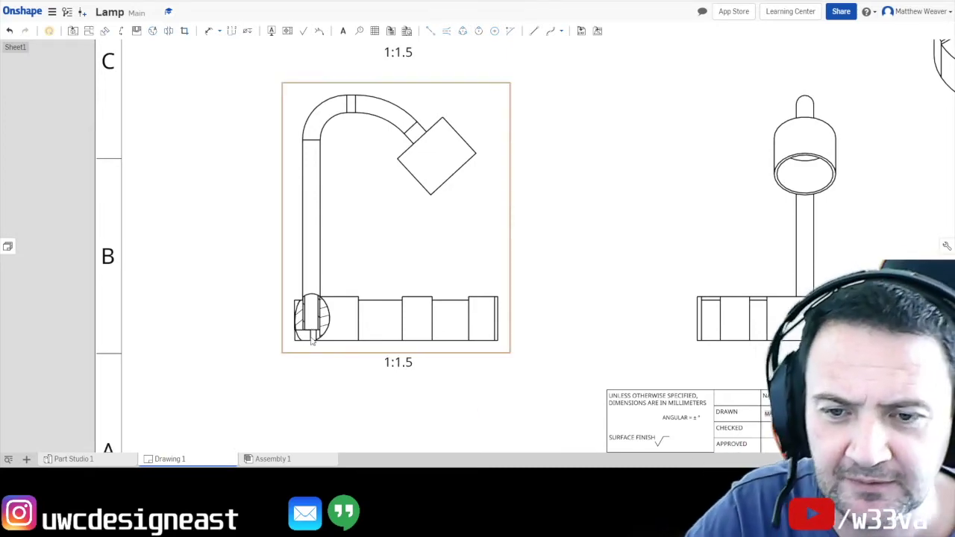
scroll(312, 339, up, 5)
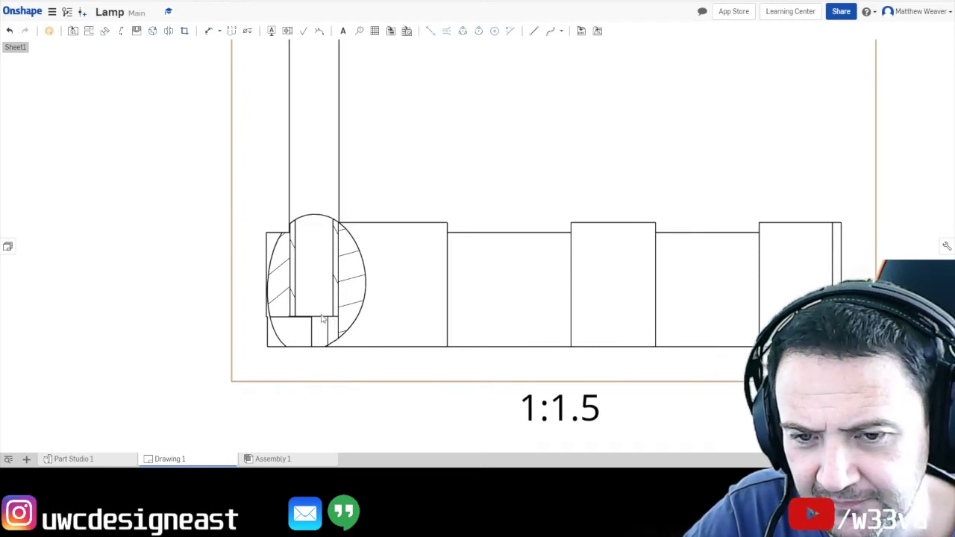
Zoom in to inspect the hatched section, then bring up the dimension types list
scroll(322, 318, down, 5)
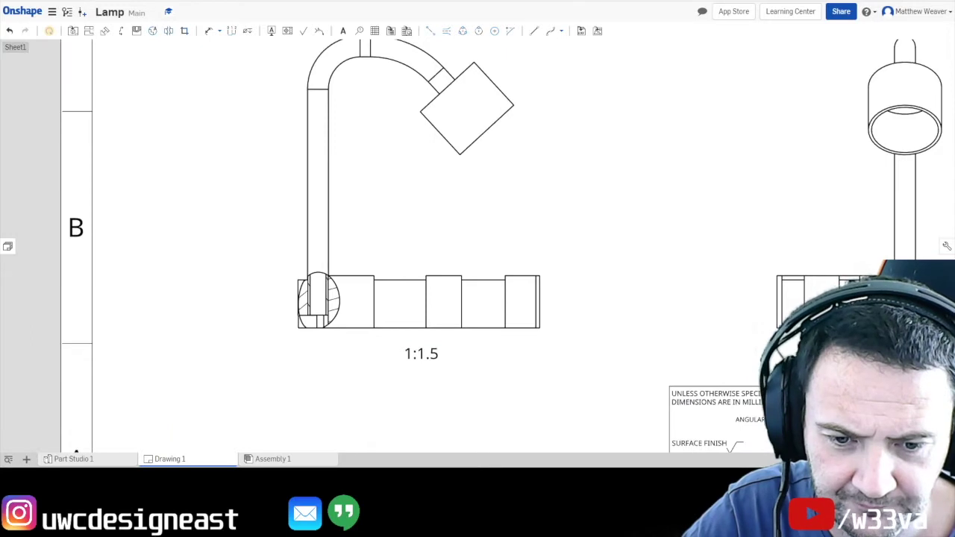
scroll(352, 317, down, 3)
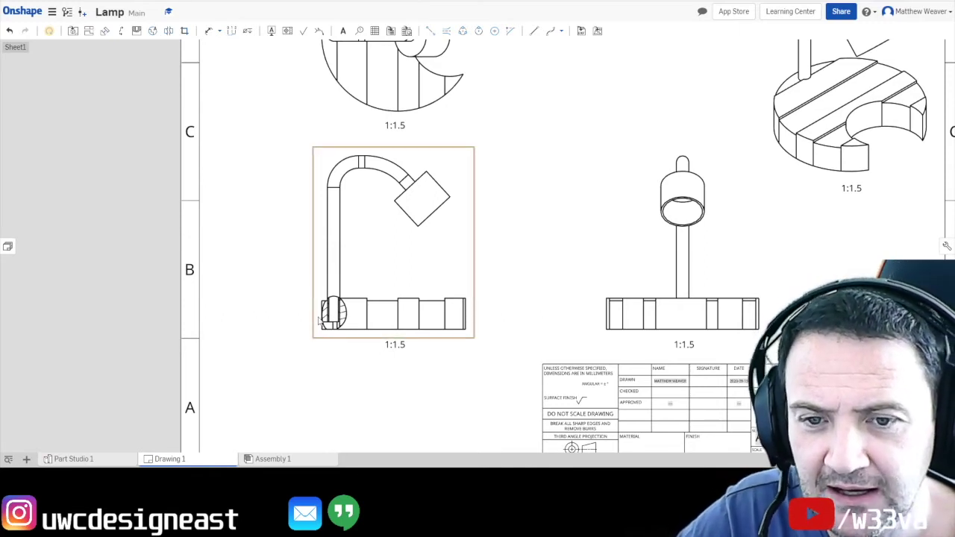
scroll(318, 336, down, 2)
scroll(318, 336, up, 3)
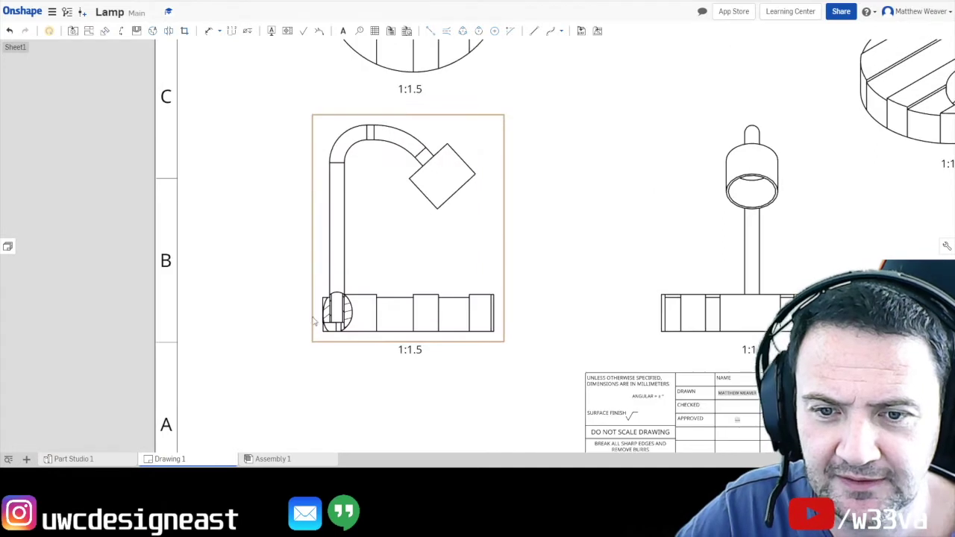
click(211, 33)
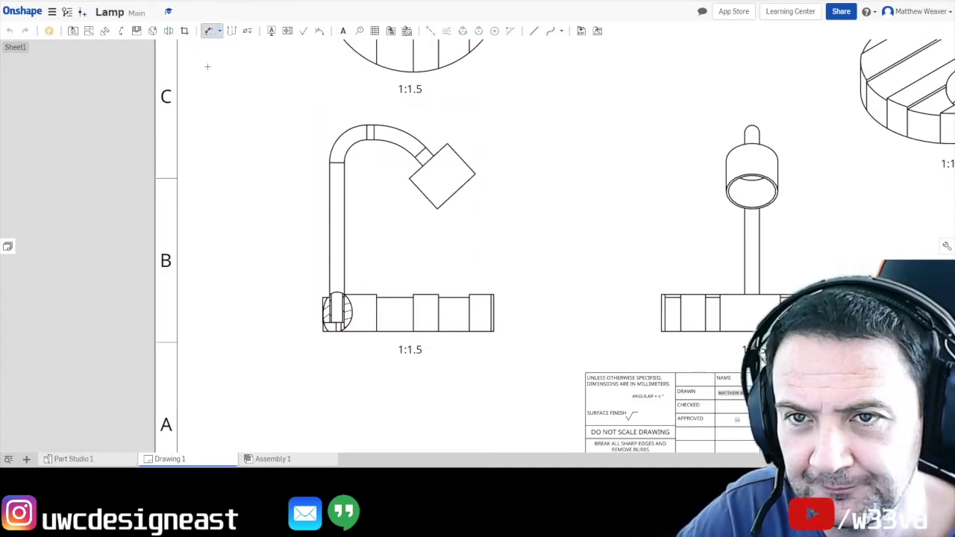
click(219, 32)
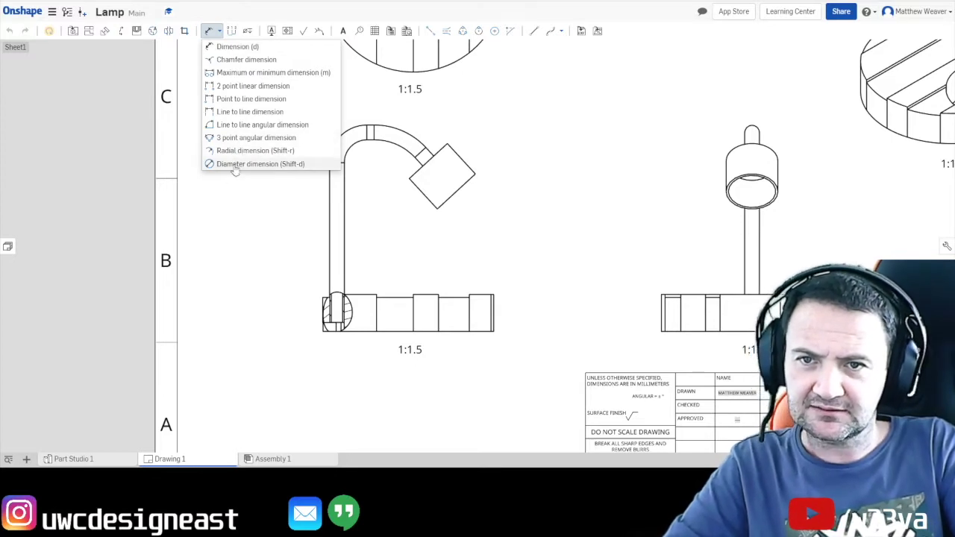
Dimension the sectioned base end with a vertical 6 and a horizontal 14.24
click(209, 34)
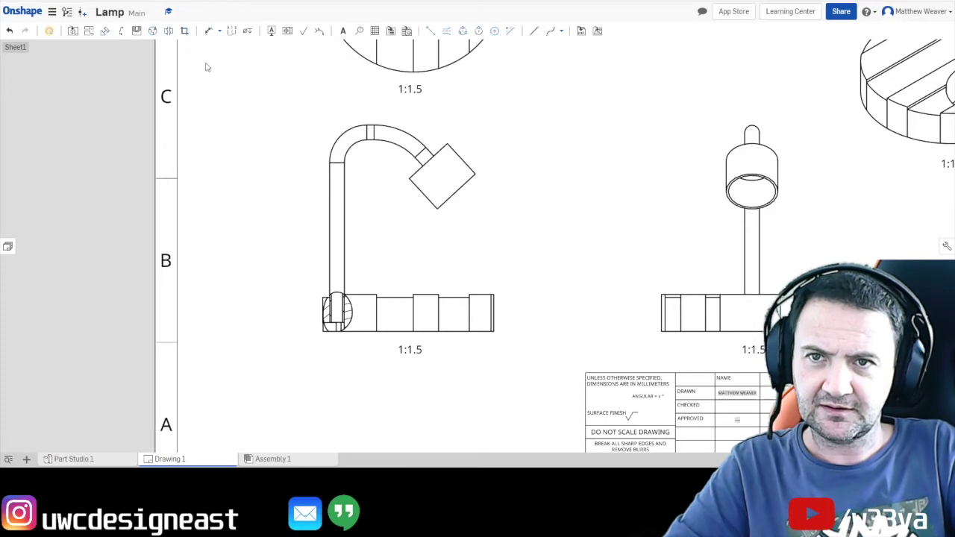
scroll(332, 321, down, 5)
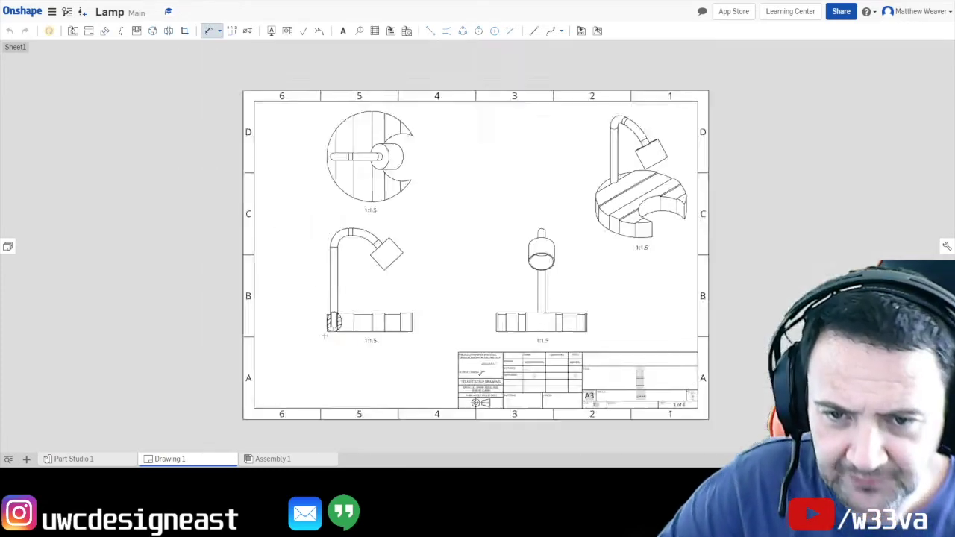
scroll(333, 321, up, 10)
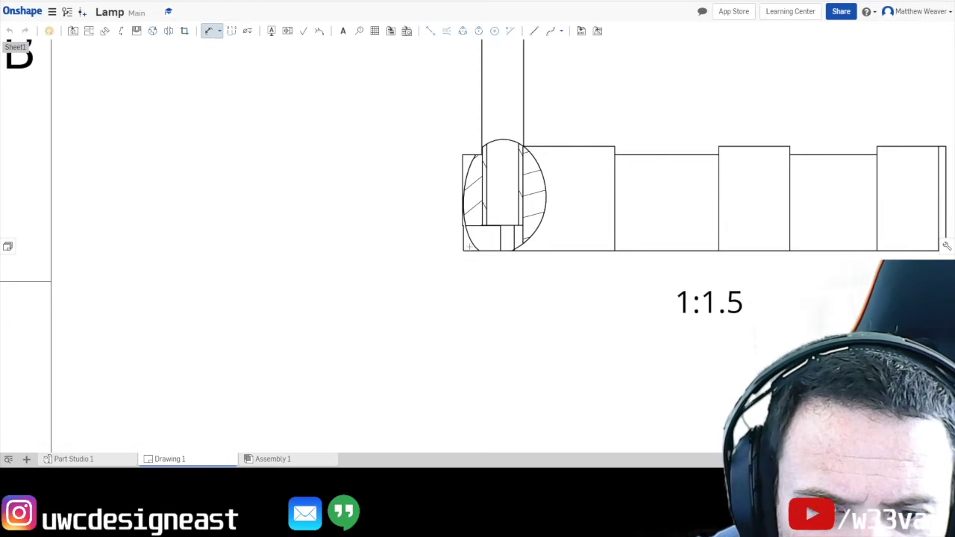
click(462, 225)
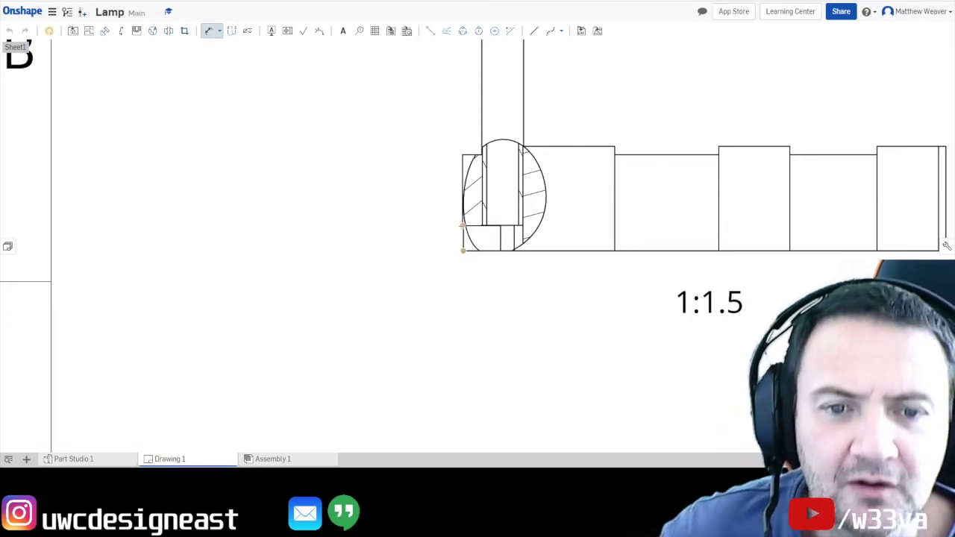
click(234, 238)
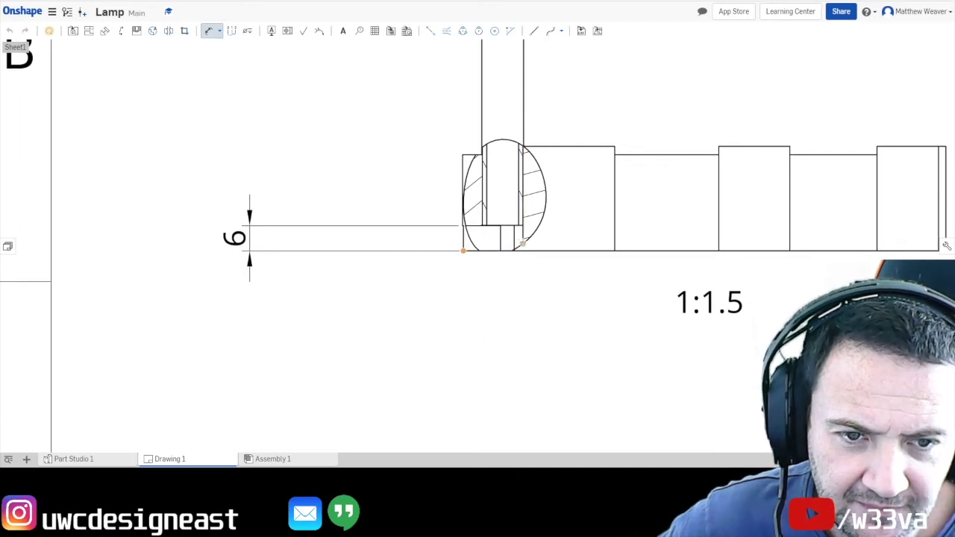
click(523, 241)
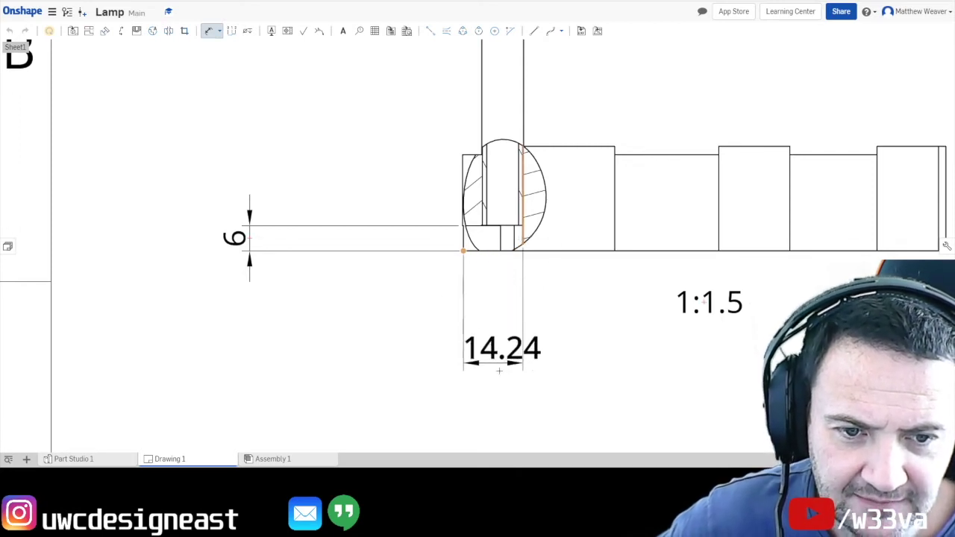
click(451, 387)
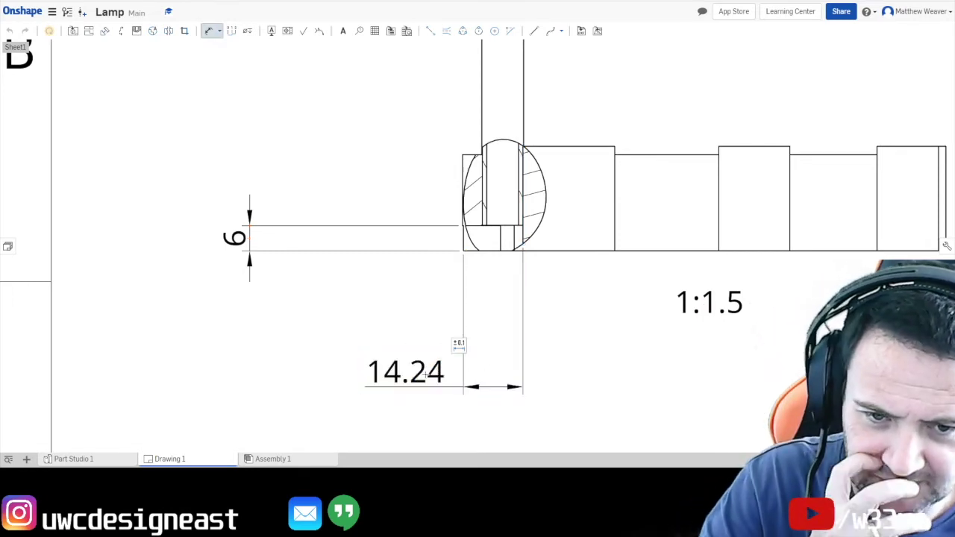
mouse_move(457, 346)
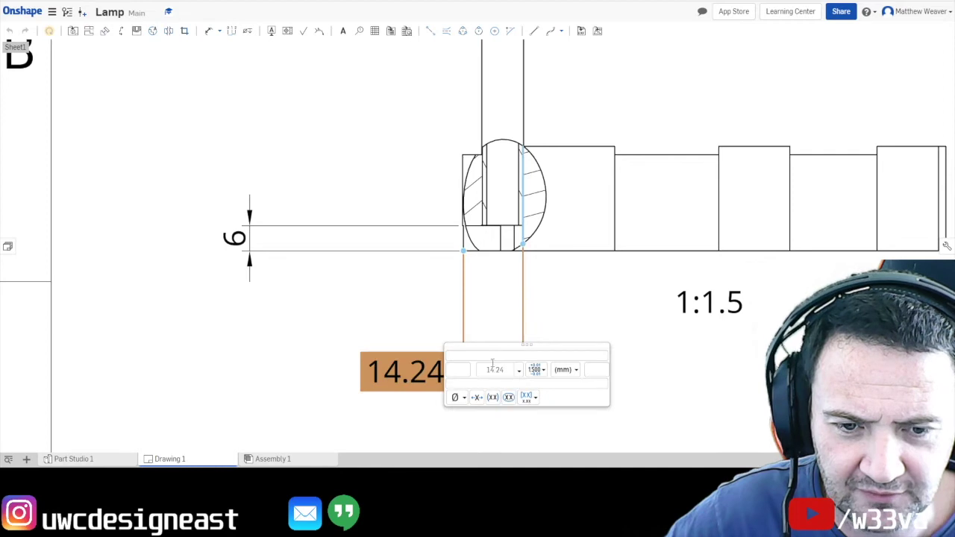
Change the 14.24 width dimension's value to 14
click(498, 369)
drag(488, 370, 506, 370)
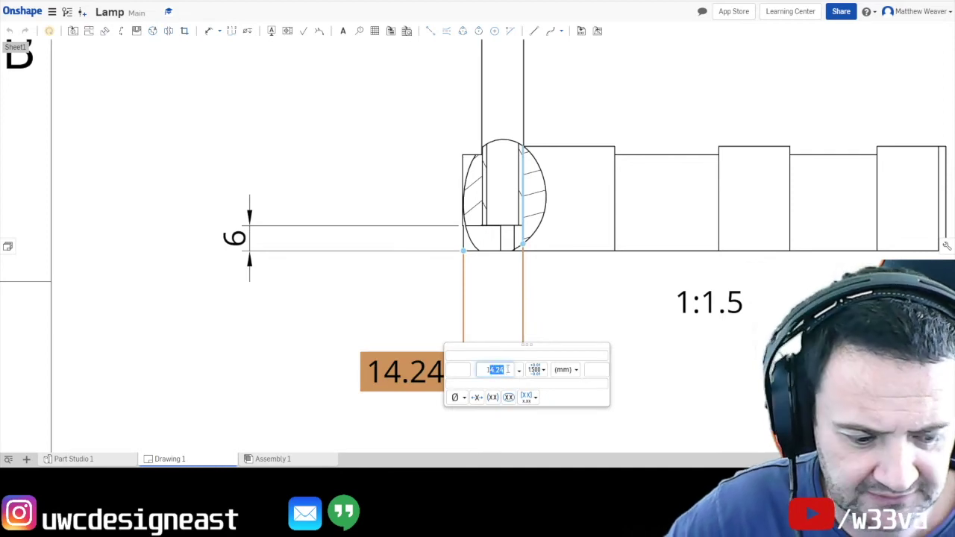
text(14)
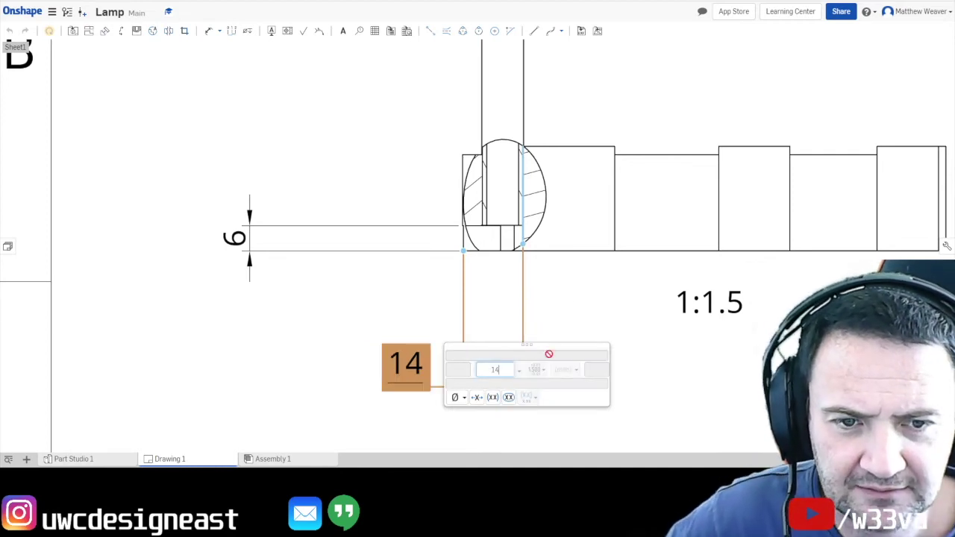
click(401, 337)
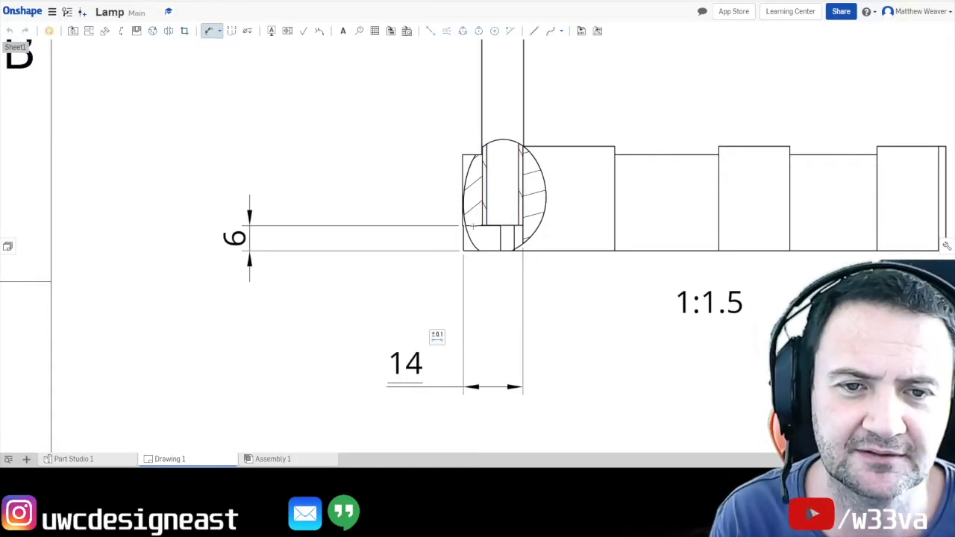
Begin a 23 height dimension between the section corners, then cancel it
click(463, 156)
click(462, 251)
click(131, 202)
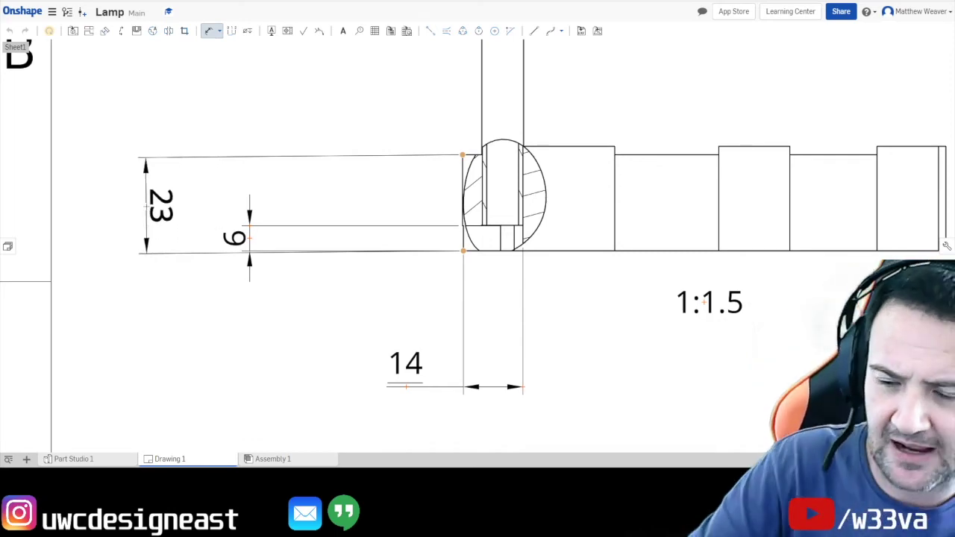
key(Escape)
Centre the lamp's front view on screen and cancel the stray 23 dimension
scroll(396, 277, up, 3)
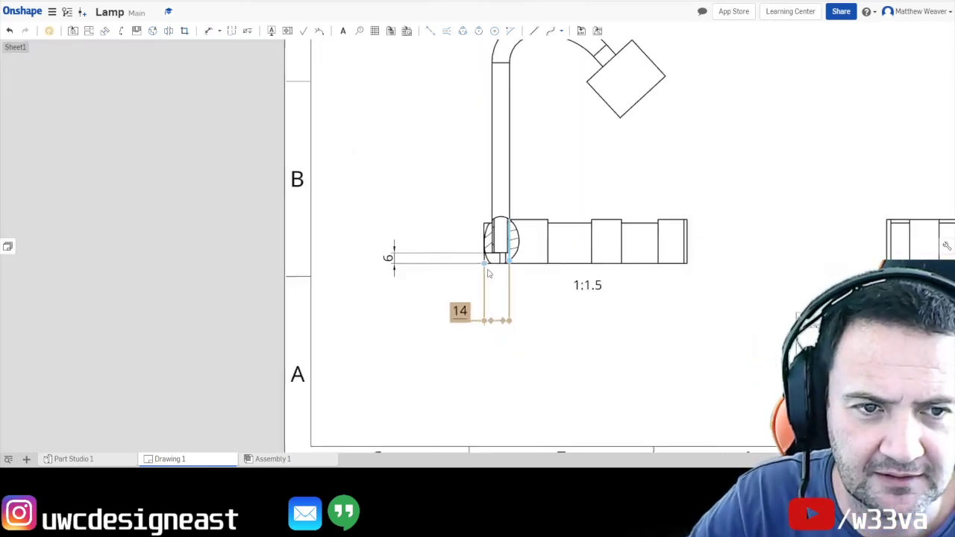
scroll(476, 224, down, 8)
scroll(475, 224, down, 3)
scroll(448, 127, up, 5)
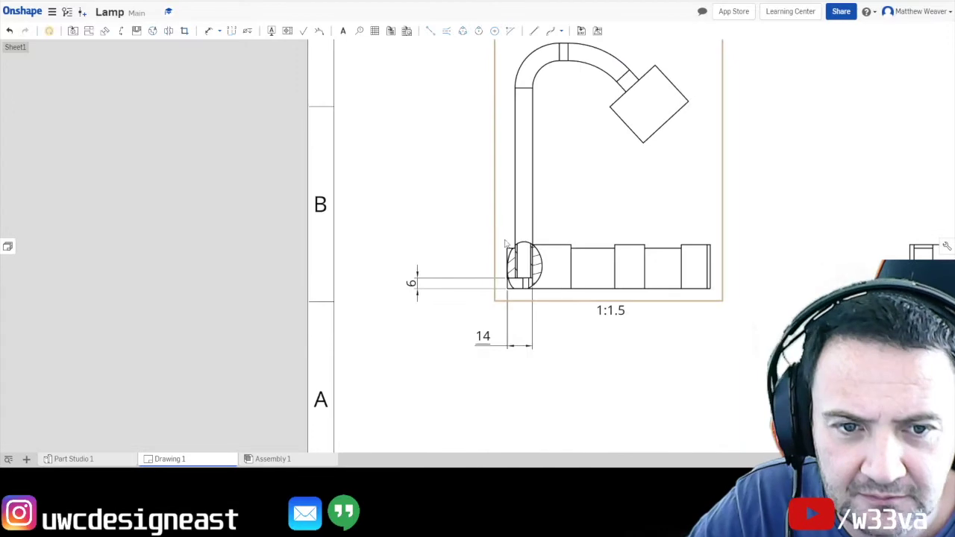
click(208, 30)
middle_drag(716, 219, 344, 220)
mouse_move(558, 259)
middle_down()
mouse_move(652, 371)
mouse_move(652, 428)
middle_up()
middle_drag(358, 428, 606, 279)
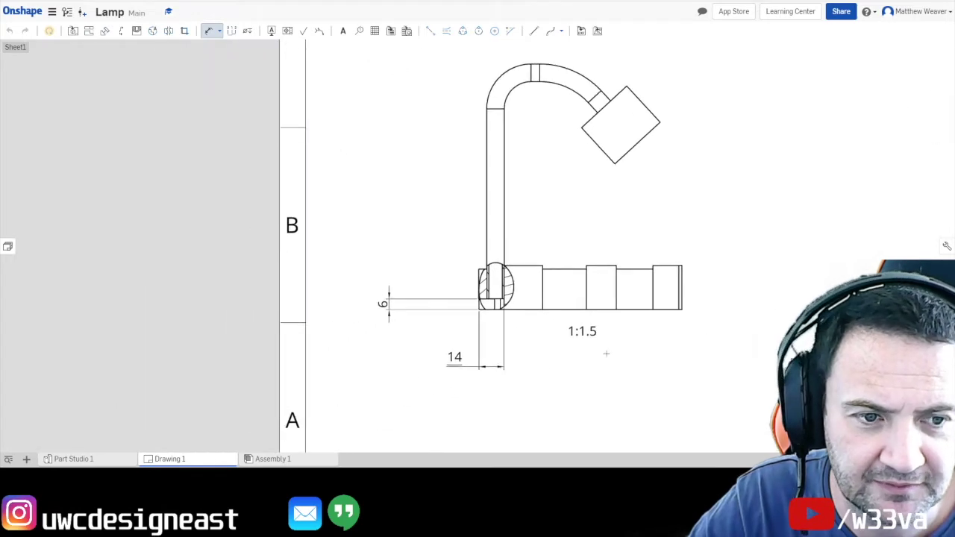
scroll(606, 353, down, 2)
scroll(438, 268, up, 4)
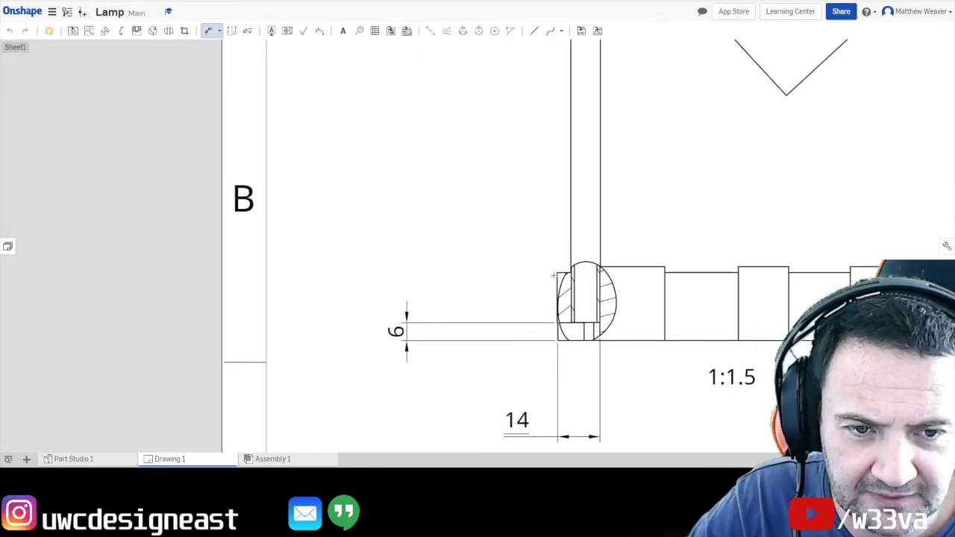
click(558, 340)
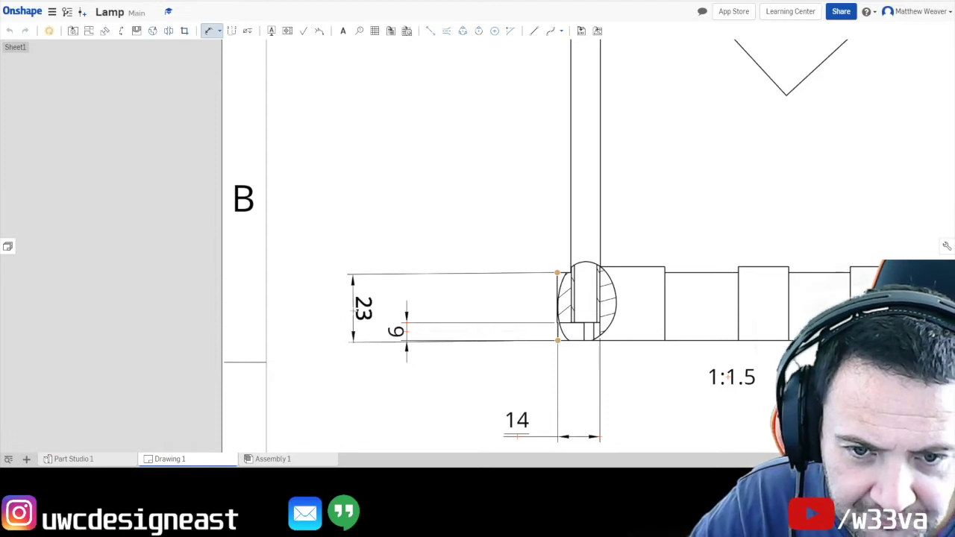
key(Escape)
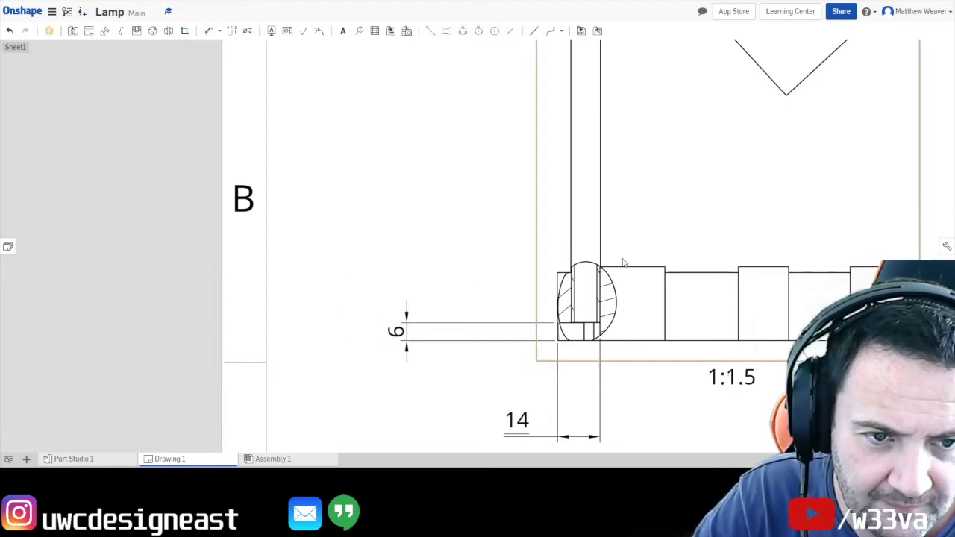
Dimension the two base rectangles' heights as 25 and 23, placed left of the base
click(208, 30)
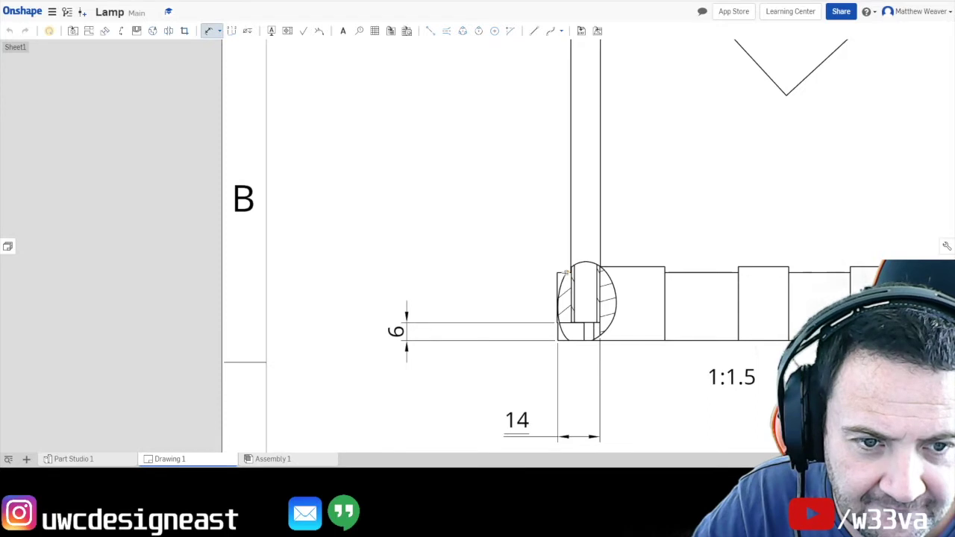
click(632, 267)
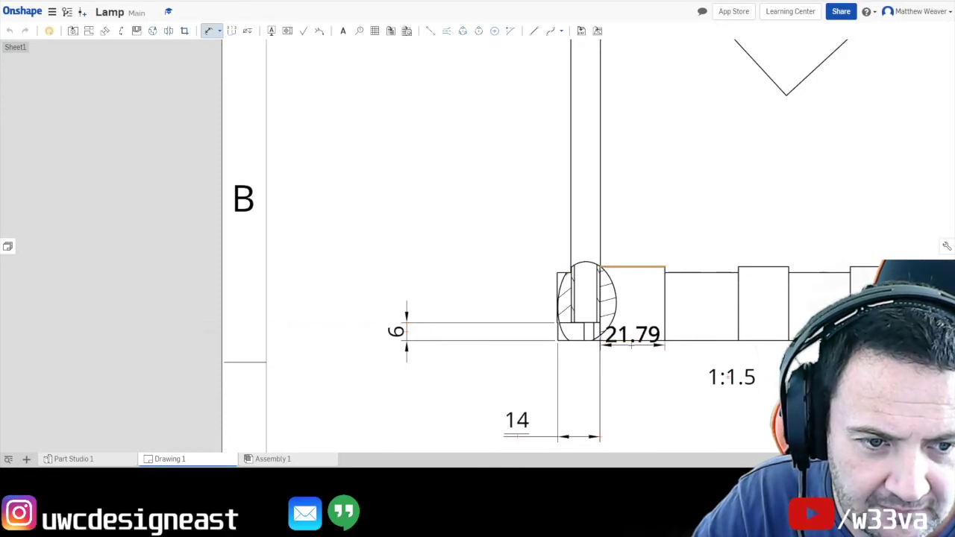
click(633, 340)
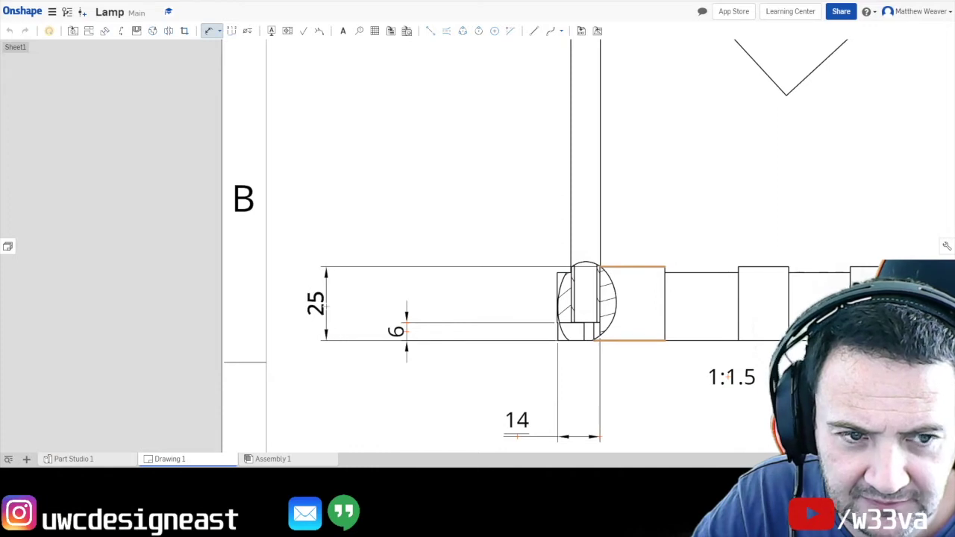
click(317, 302)
click(701, 272)
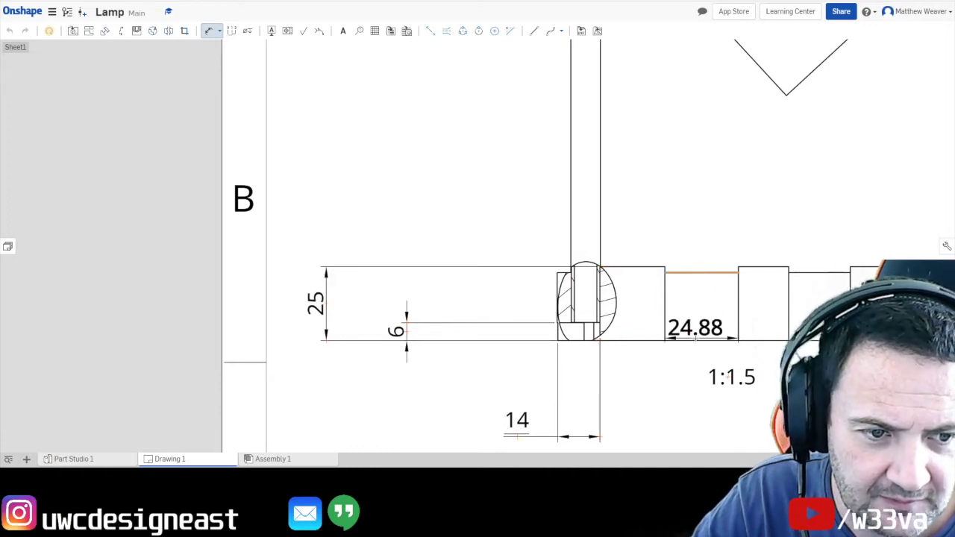
click(694, 340)
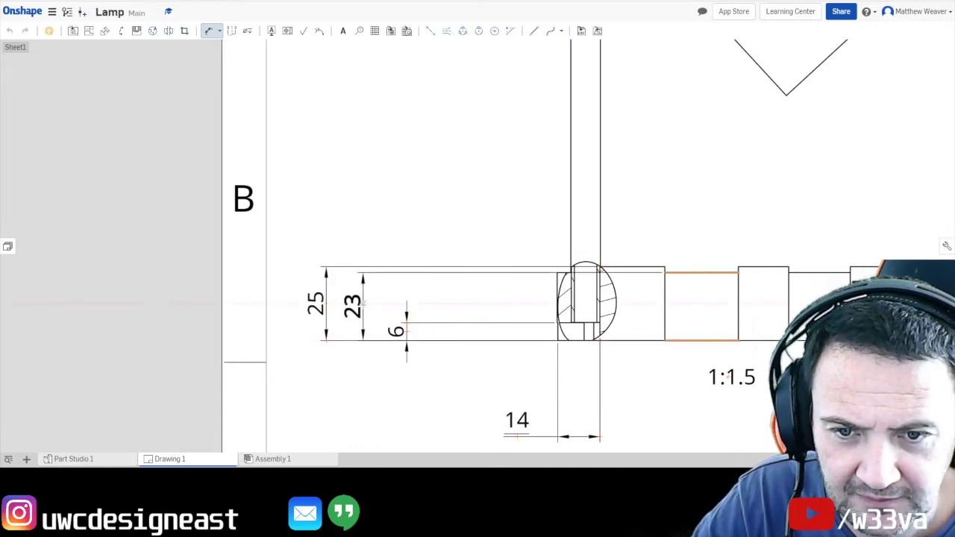
click(350, 304)
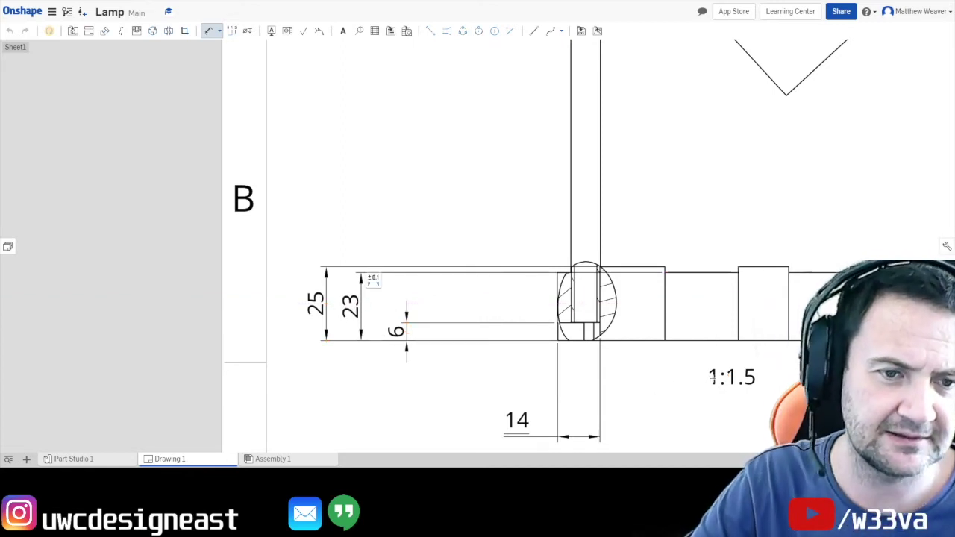
scroll(706, 378, up, 3)
scroll(706, 378, down, 5)
middle_drag(706, 379, 553, 360)
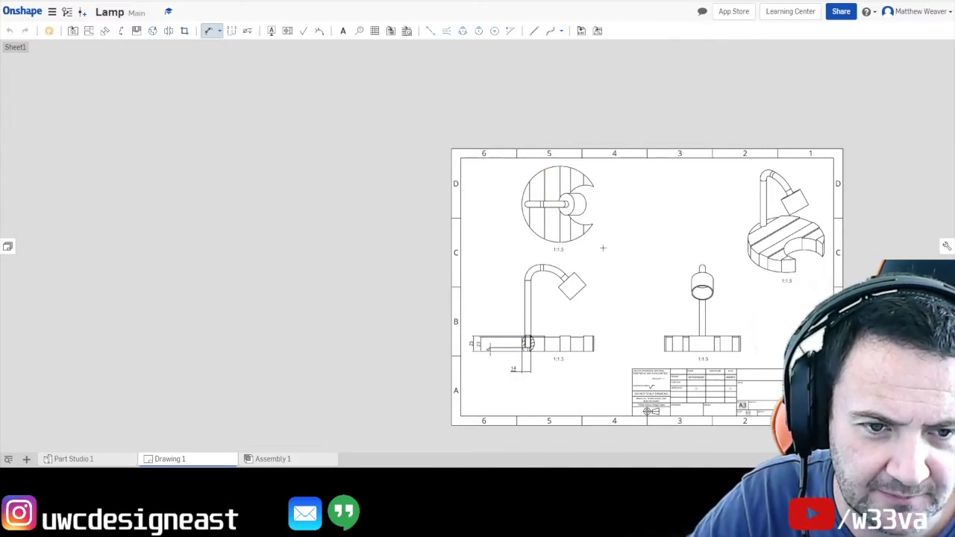
Dimension the stem height from the base point to its top, changing 108.09 to 110
scroll(529, 332, down, 3)
scroll(529, 332, up, 8)
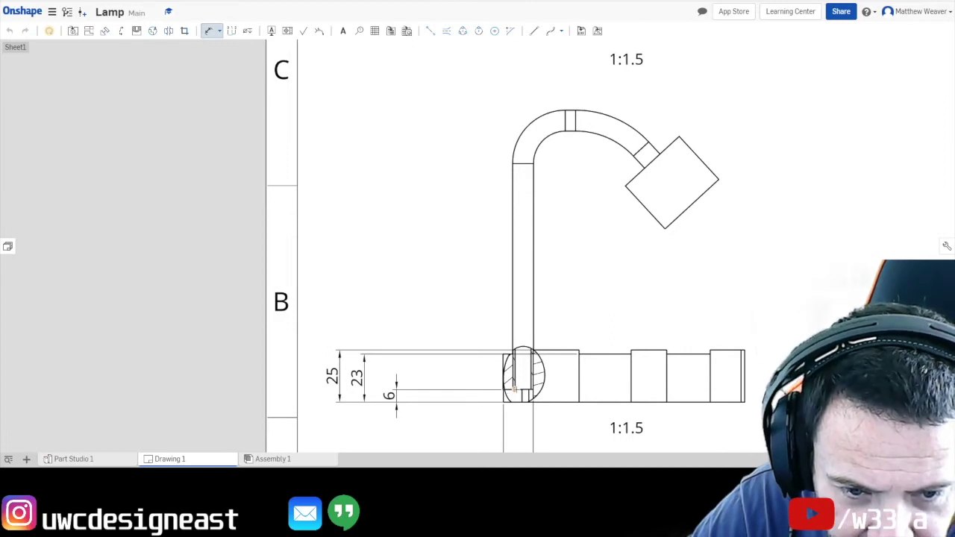
click(514, 388)
click(512, 163)
drag(398, 195, 394, 196)
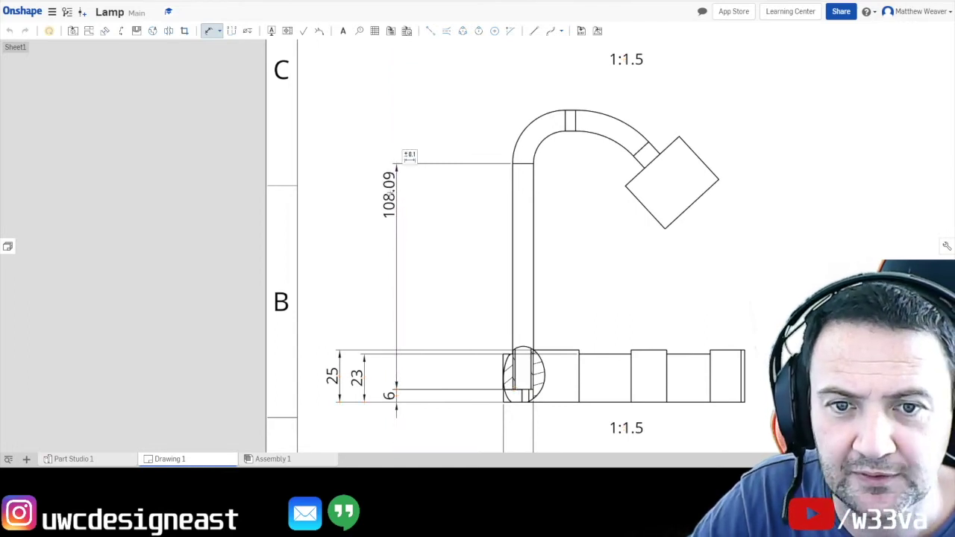
click(409, 156)
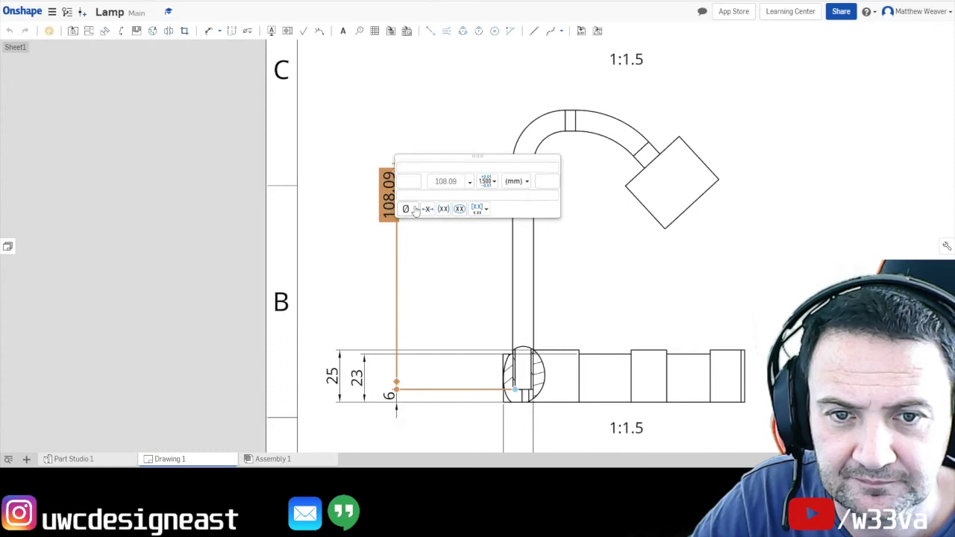
drag(446, 181, 457, 181)
key(BackSpace)
key(BackSpace)
key(BackSpace)
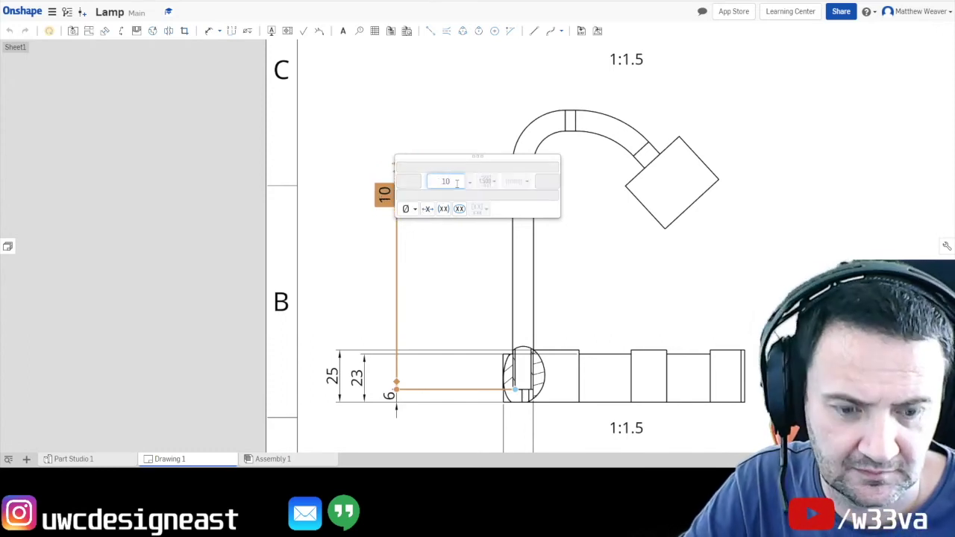
text(10)
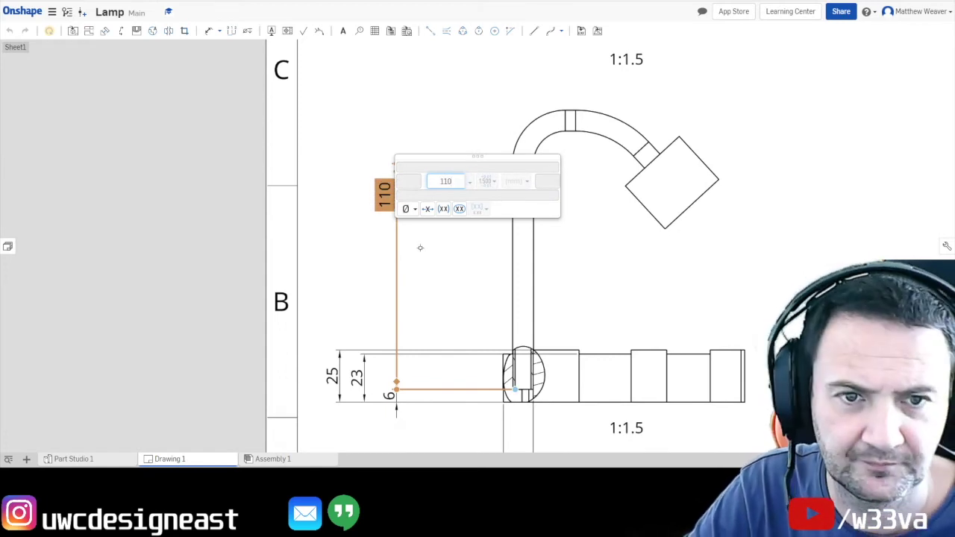
key(Return)
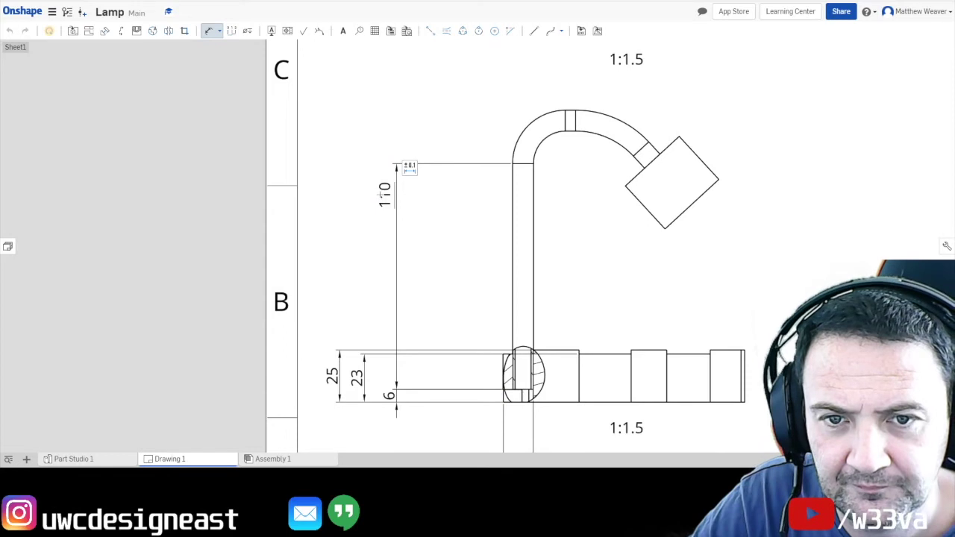
Move the 110 dimension label lower along its line
key(Escape)
click(386, 194)
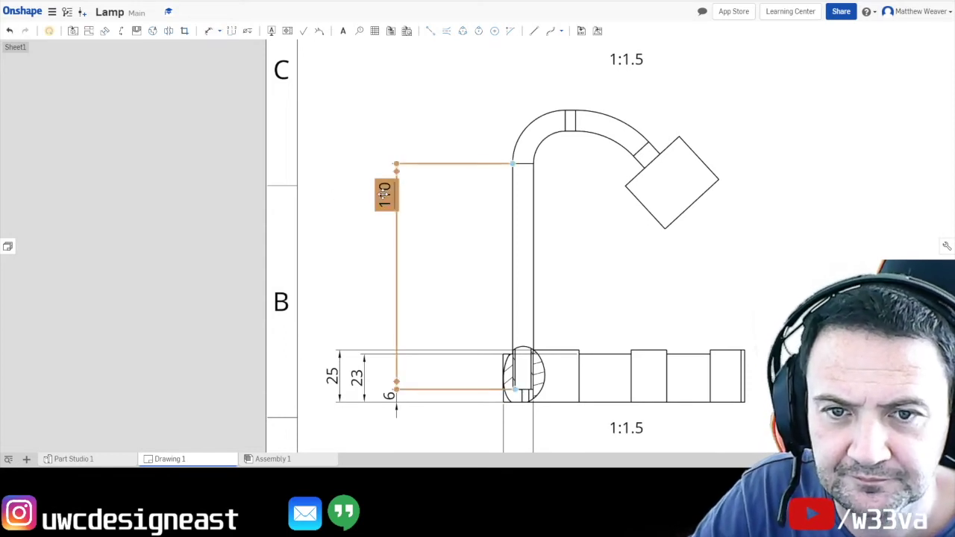
drag(386, 194, 398, 261)
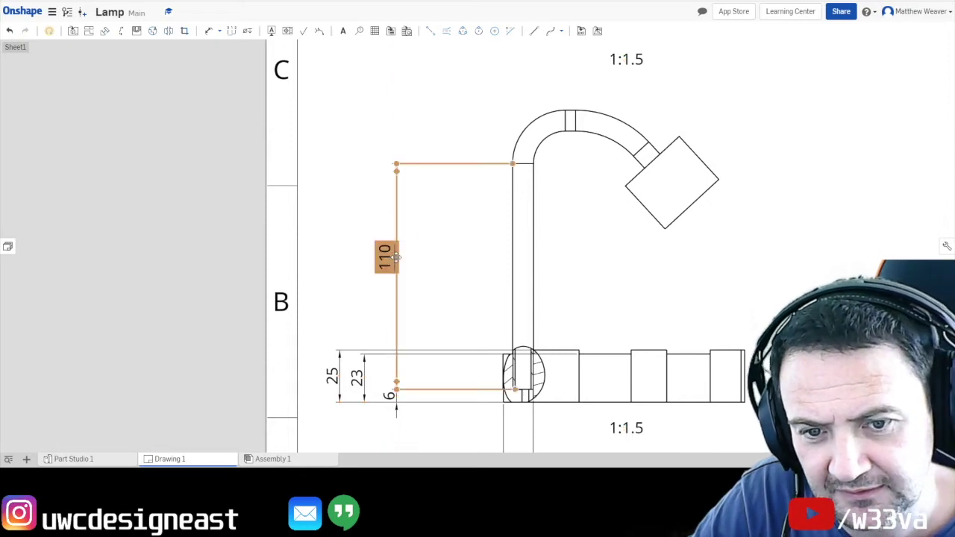
click(437, 329)
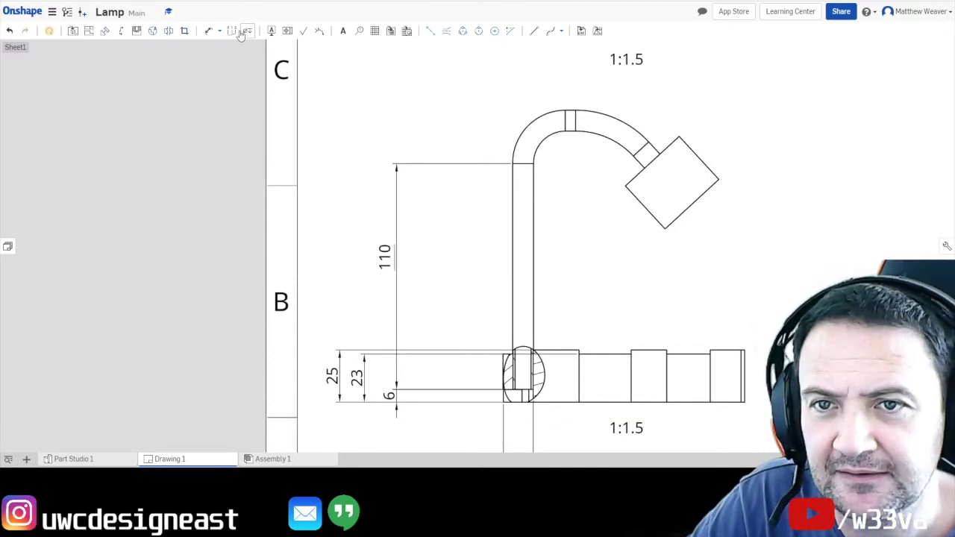
click(209, 31)
Add a 90.0° angle dimension at the lamp arm's bend
click(528, 161)
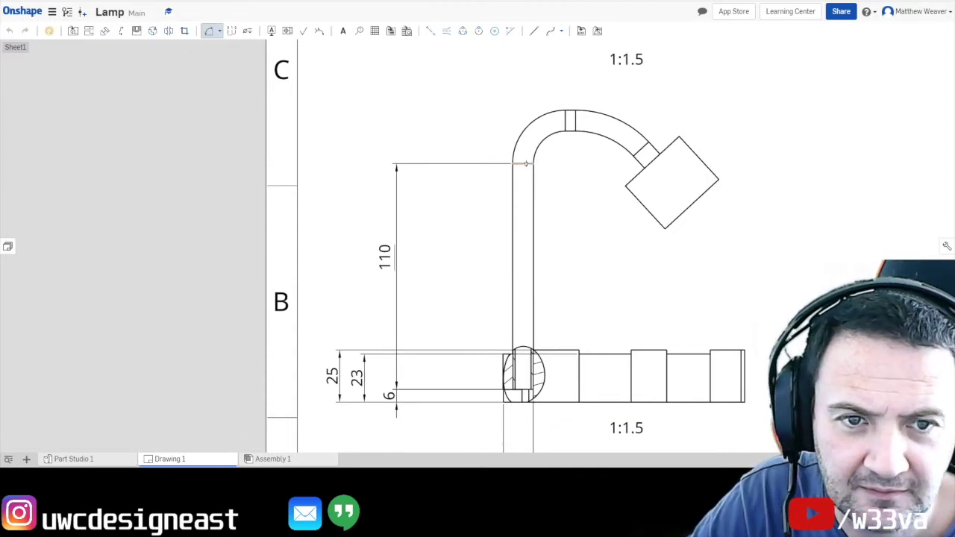
click(564, 121)
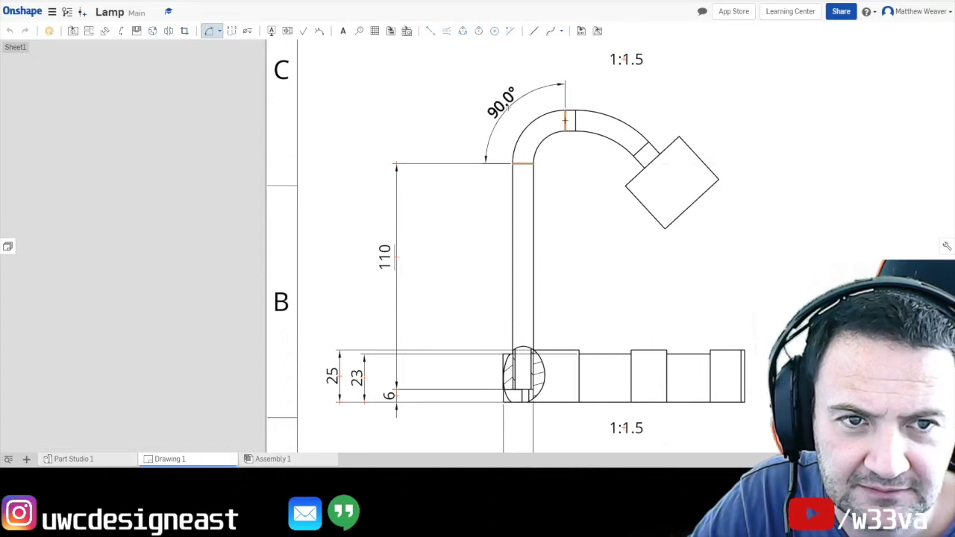
click(508, 108)
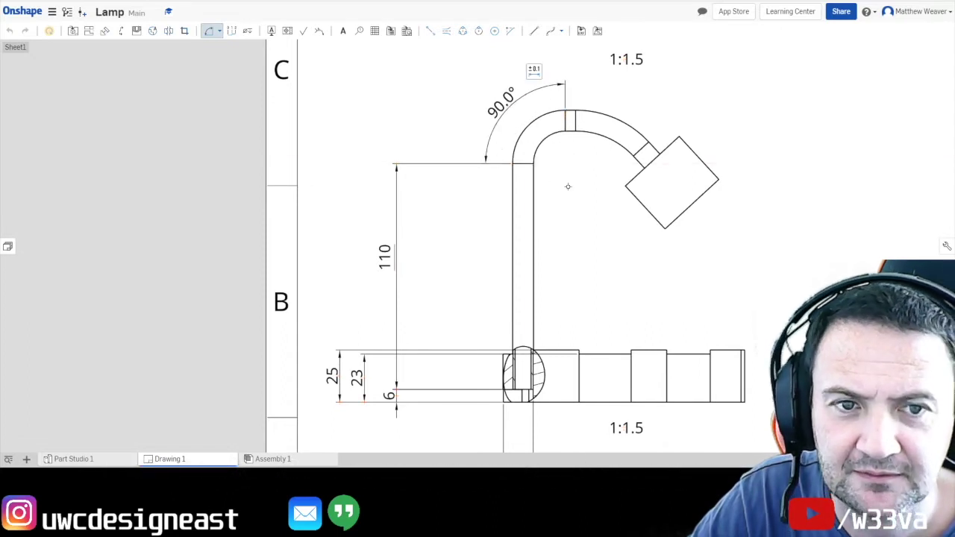
Add the angle between the top band and the slanted head edge, rounded from 47.3° to 47°
mouse_move(587, 190)
middle_down()
mouse_move(485, 234)
mouse_move(470, 252)
middle_up()
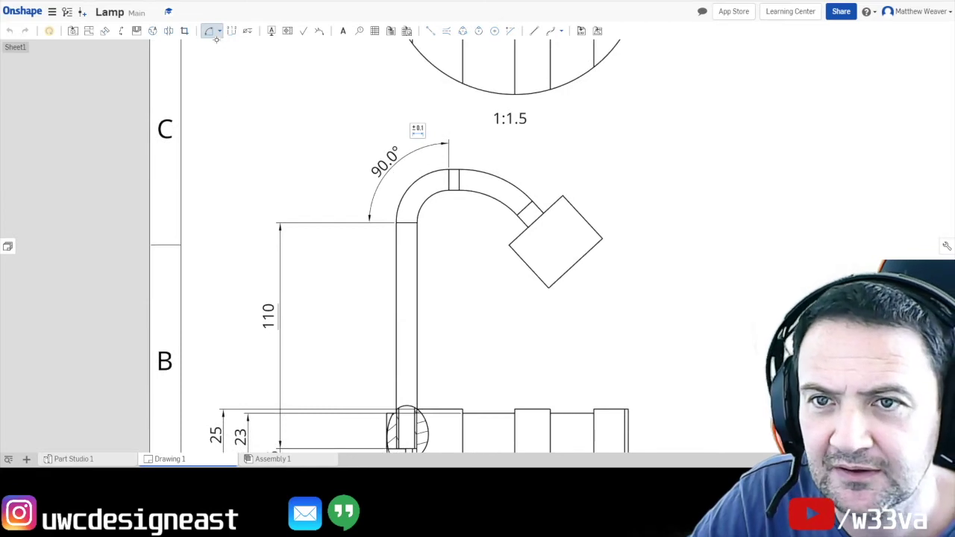
click(458, 176)
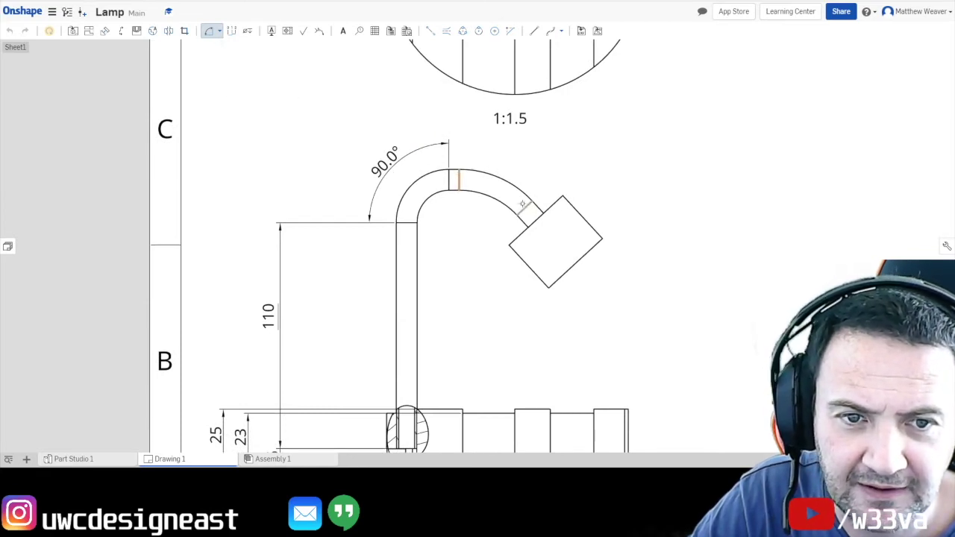
click(528, 208)
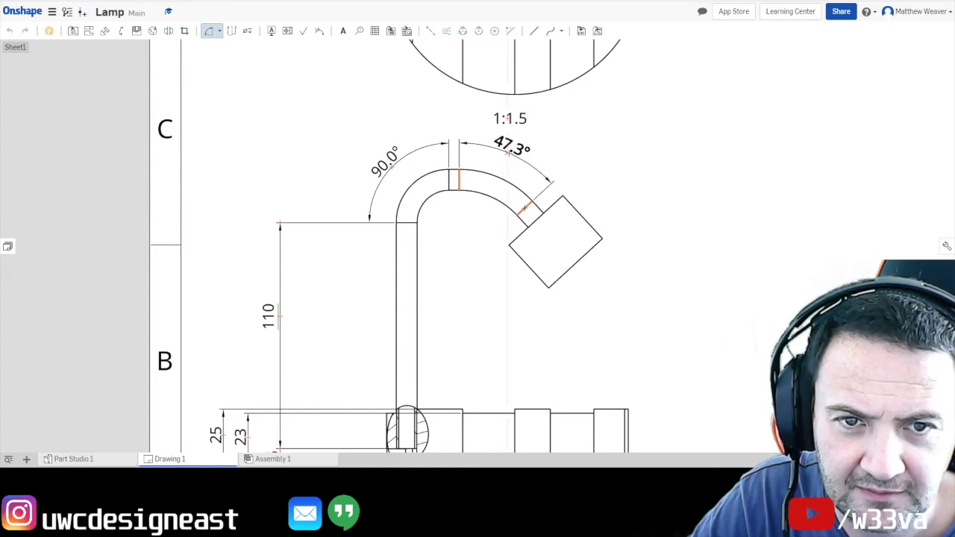
click(511, 148)
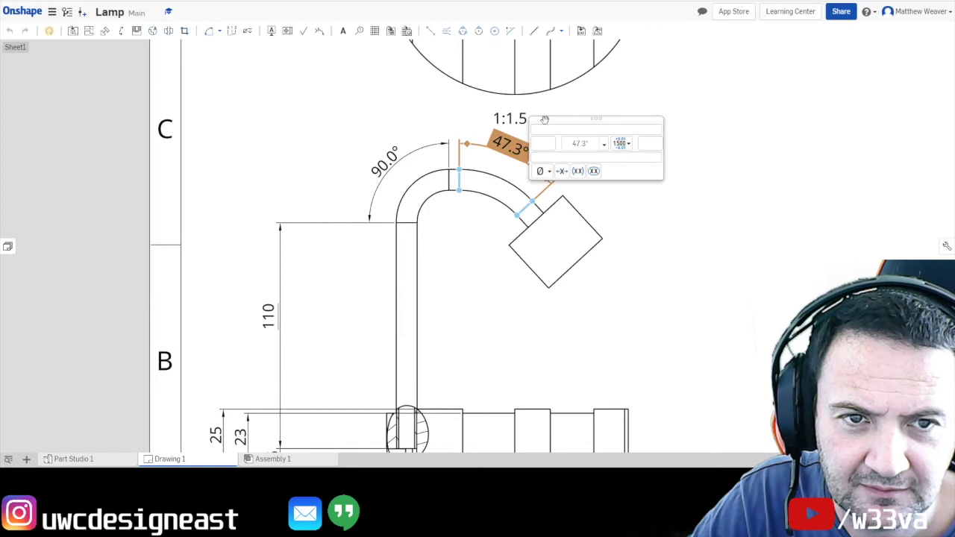
double_click(583, 143)
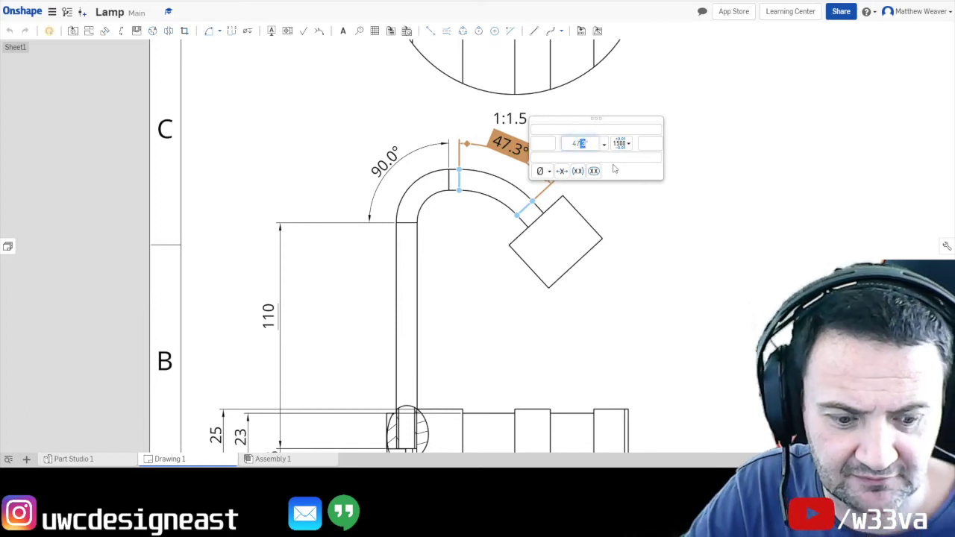
key(BackSpace)
click(602, 259)
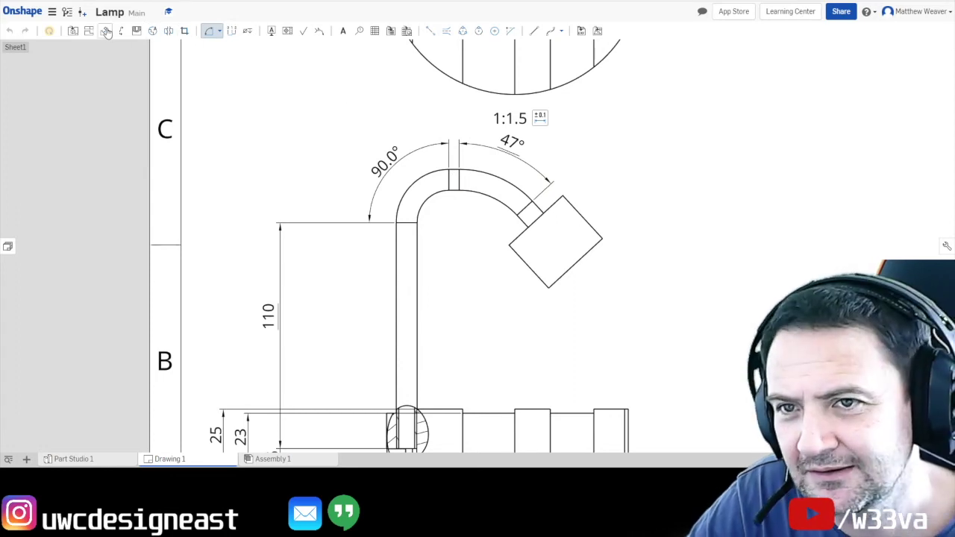
Dimension the top band's width above the arm and override 4.95 with 5
click(219, 32)
click(217, 47)
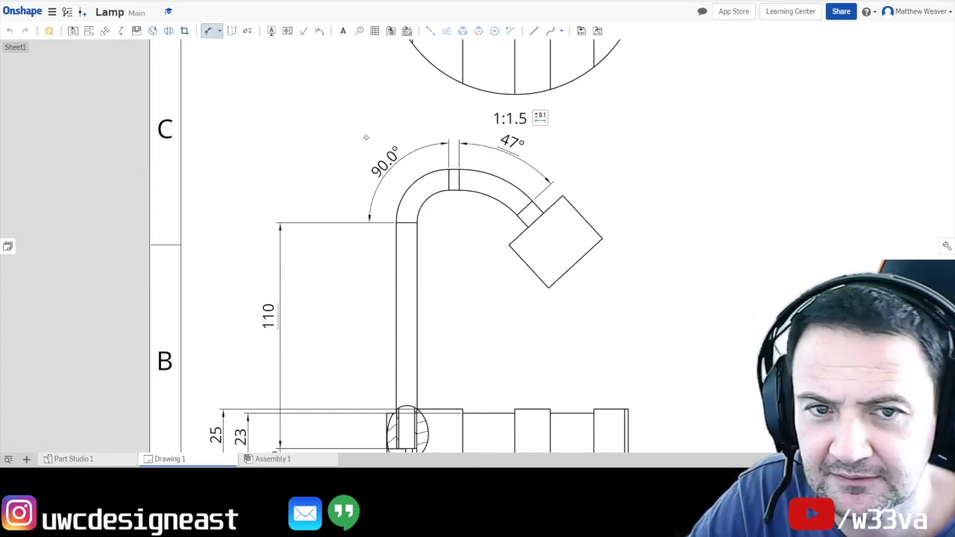
click(449, 180)
click(458, 181)
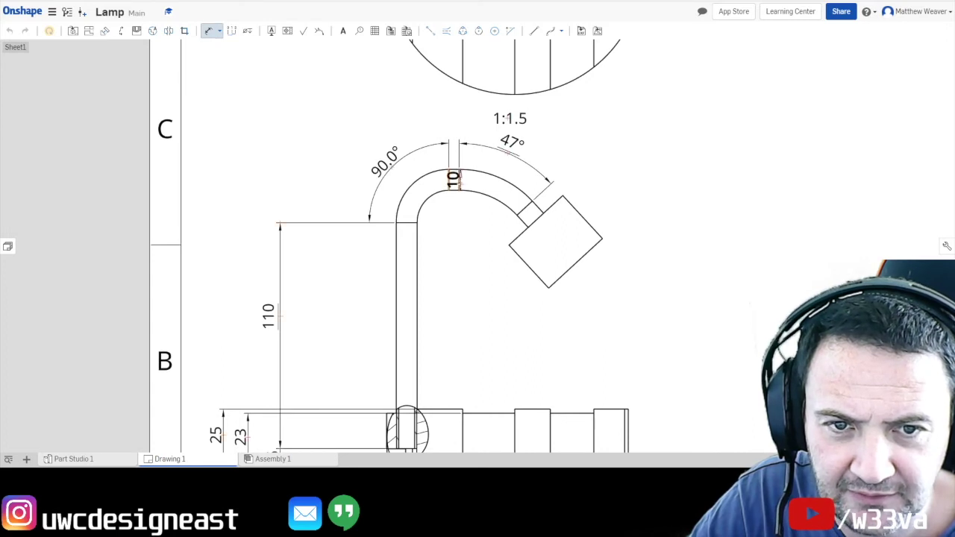
click(454, 125)
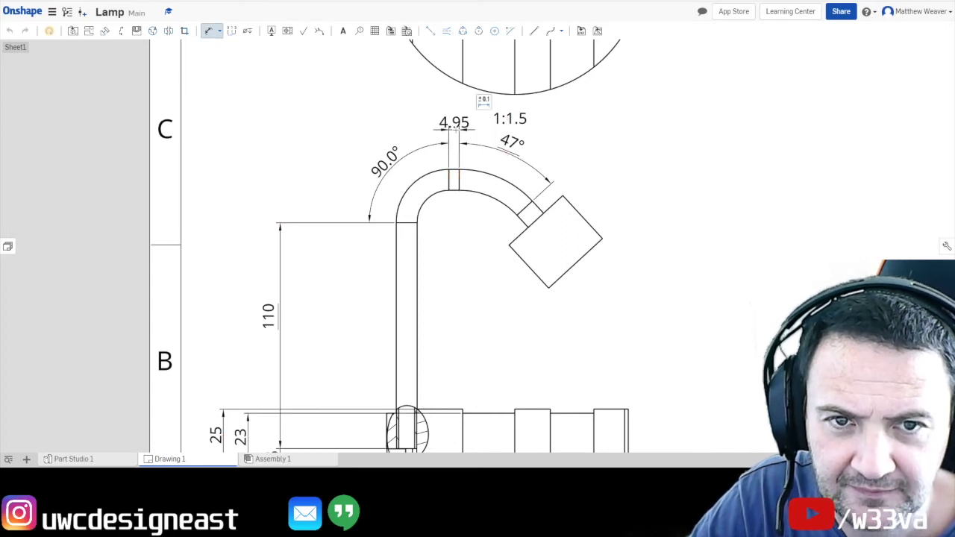
click(483, 102)
drag(531, 126, 500, 128)
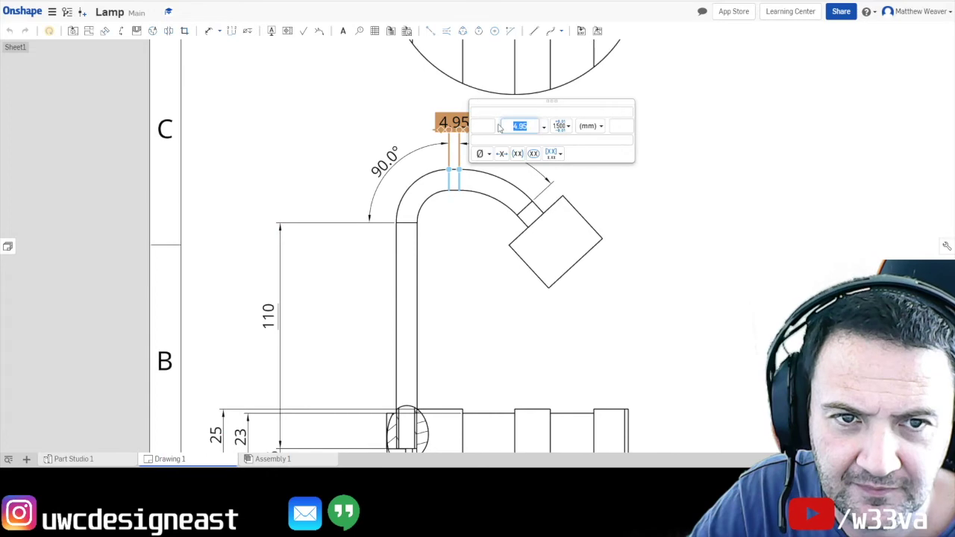
text(5)
key(Return)
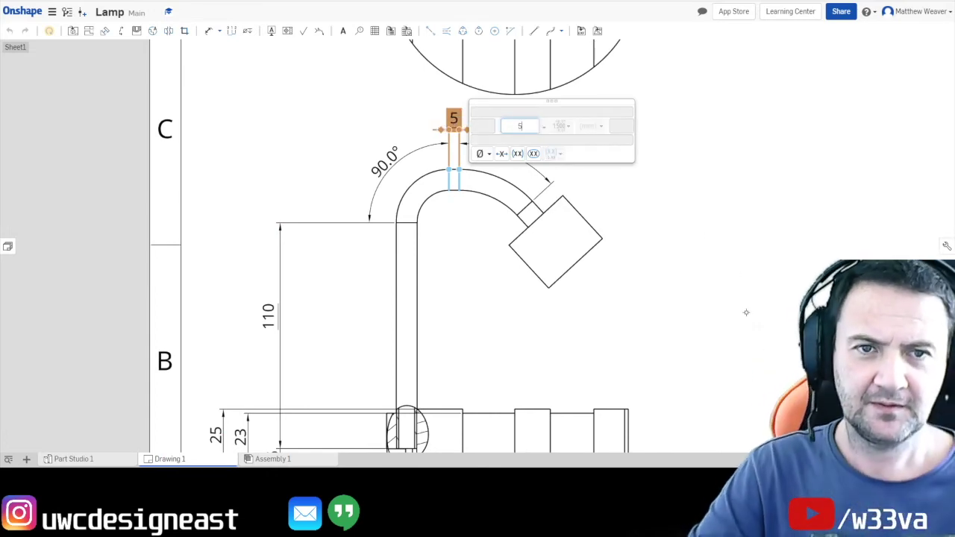
scroll(498, 335, down, 3)
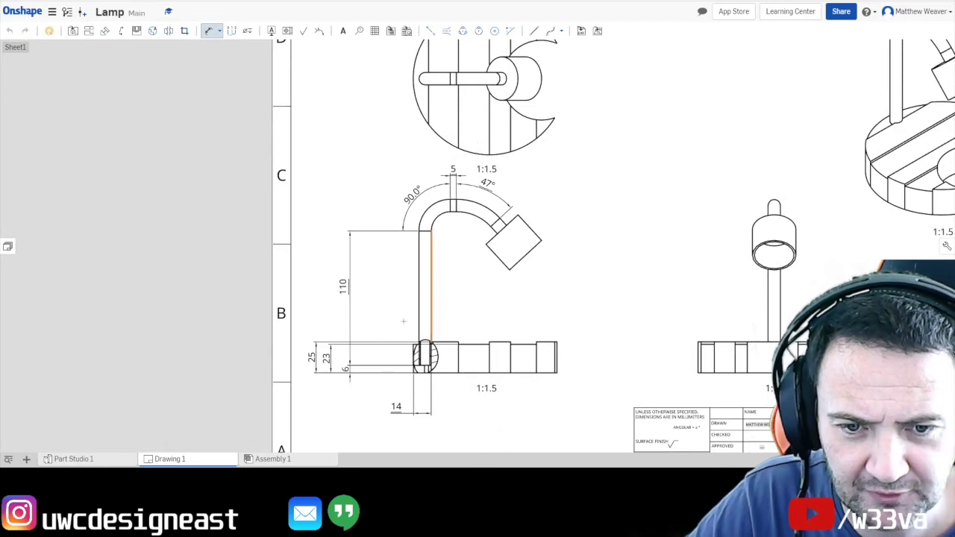
right_drag(571, 277, 533, 327)
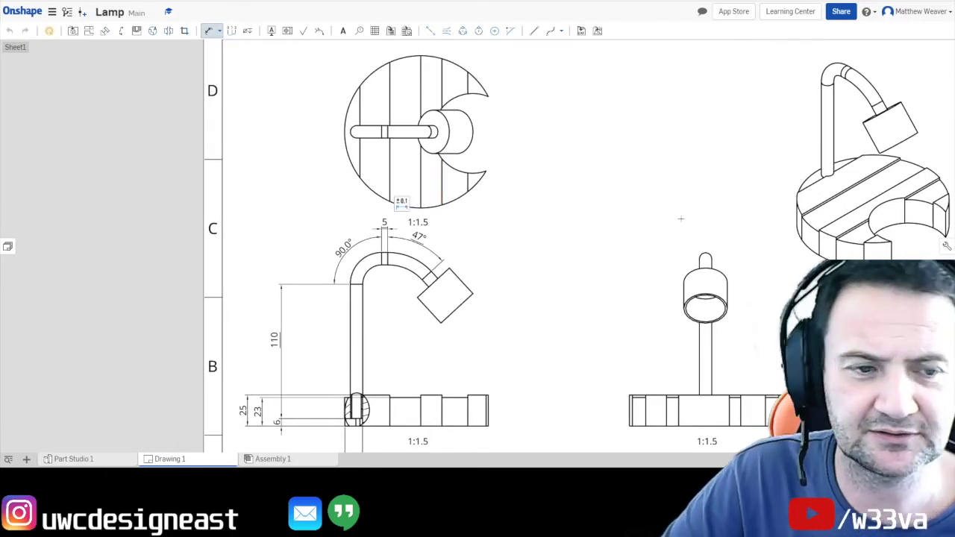
right_drag(704, 236, 627, 202)
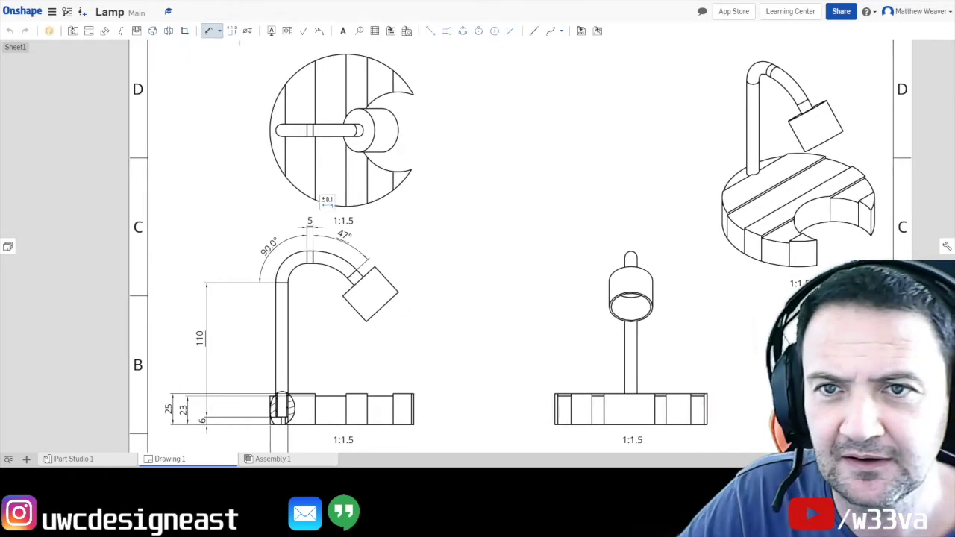
Dimension the lamp head rim's width as 35, placed above the head
scroll(644, 315, up, 5)
click(218, 30)
click(222, 46)
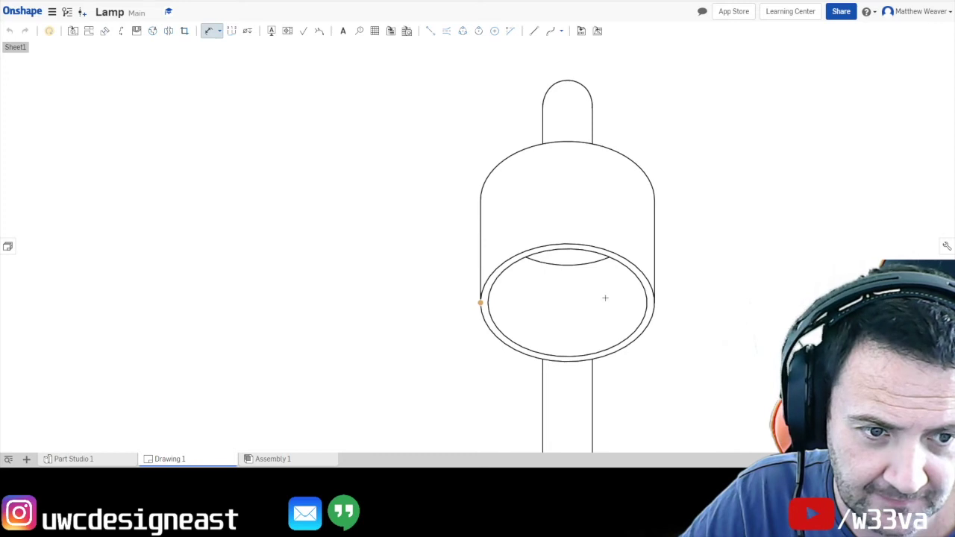
click(655, 303)
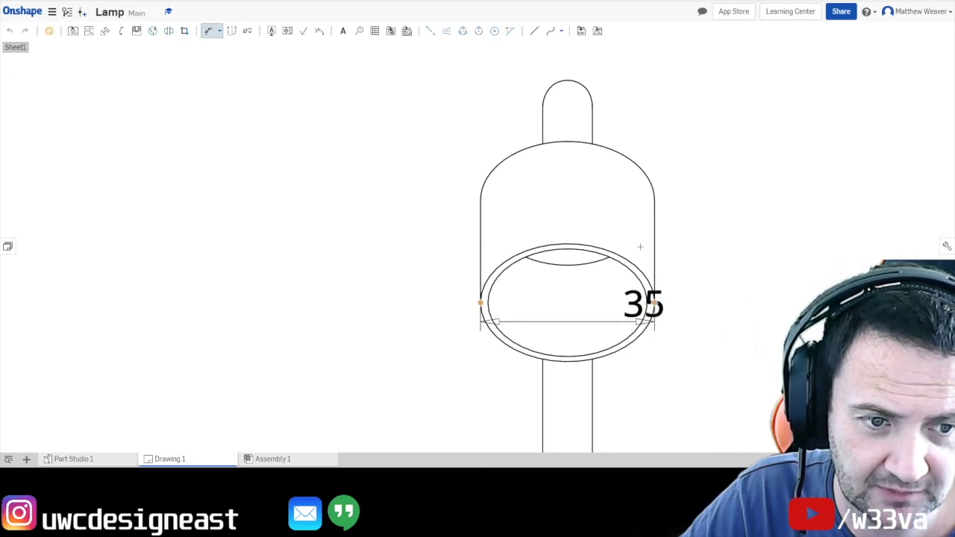
right_drag(574, 78, 594, 178)
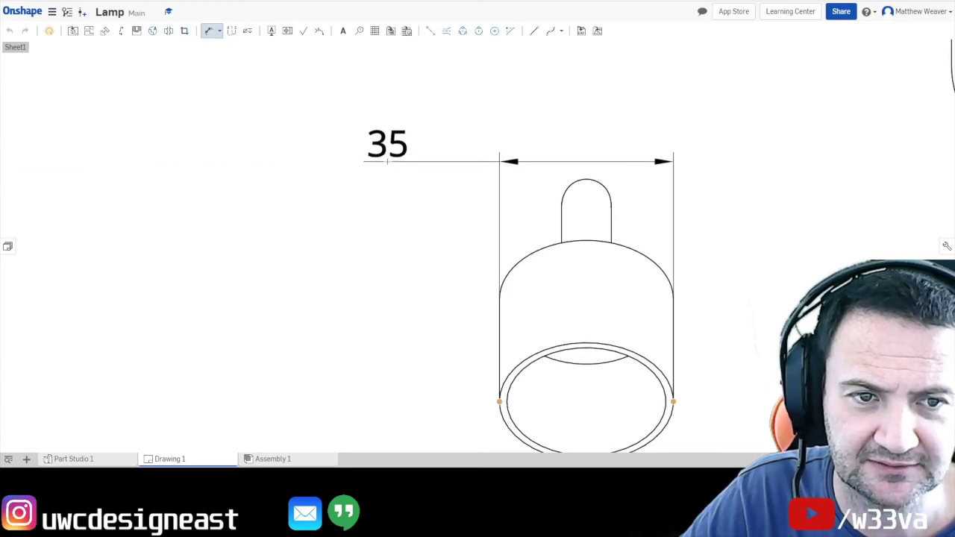
click(340, 146)
scroll(449, 207, down, 5)
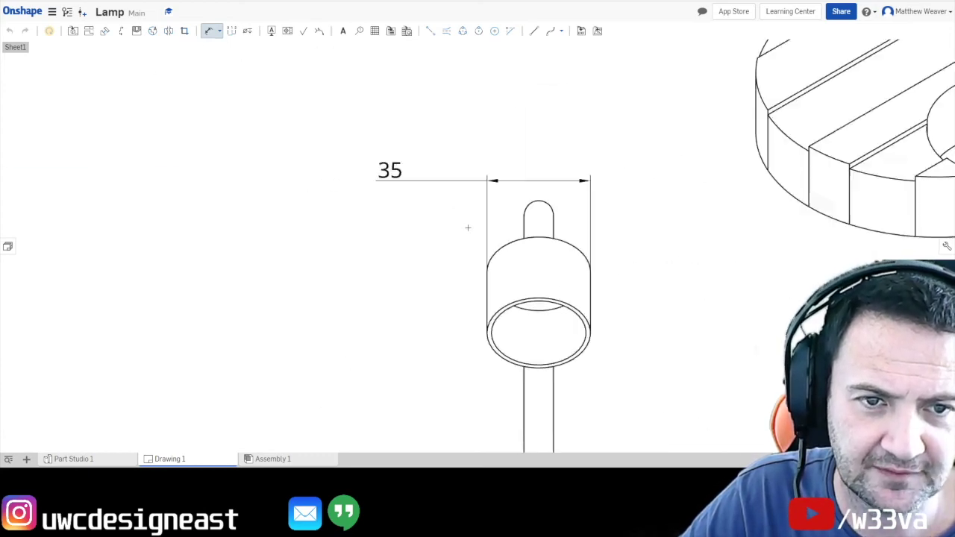
scroll(477, 238, up, 4)
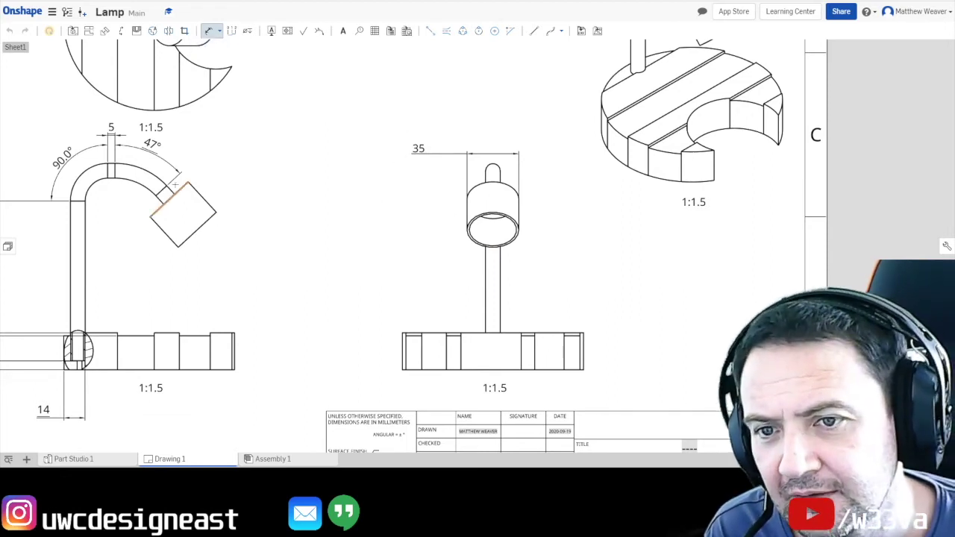
Add 28 and 35 aligned dimensions along the tilted lamp head's top and side edges
click(217, 212)
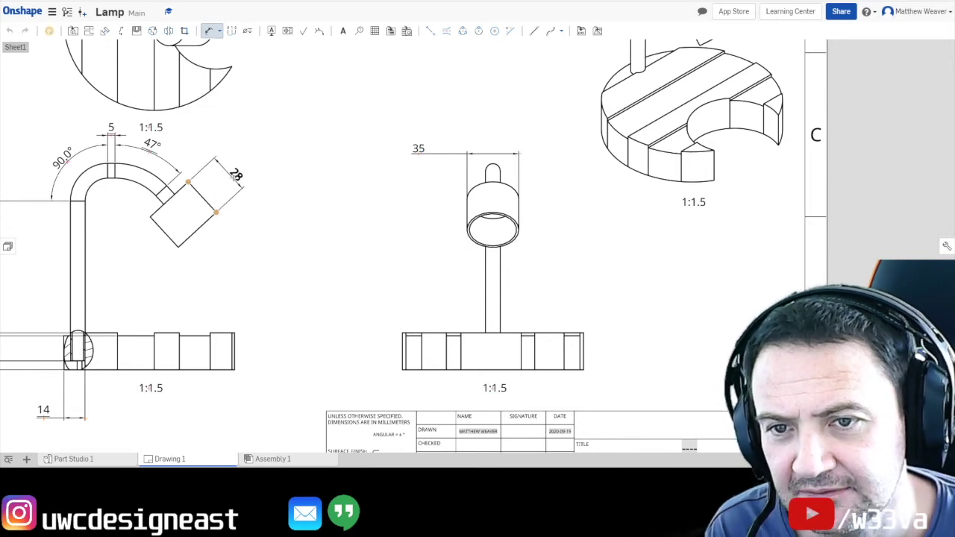
click(233, 169)
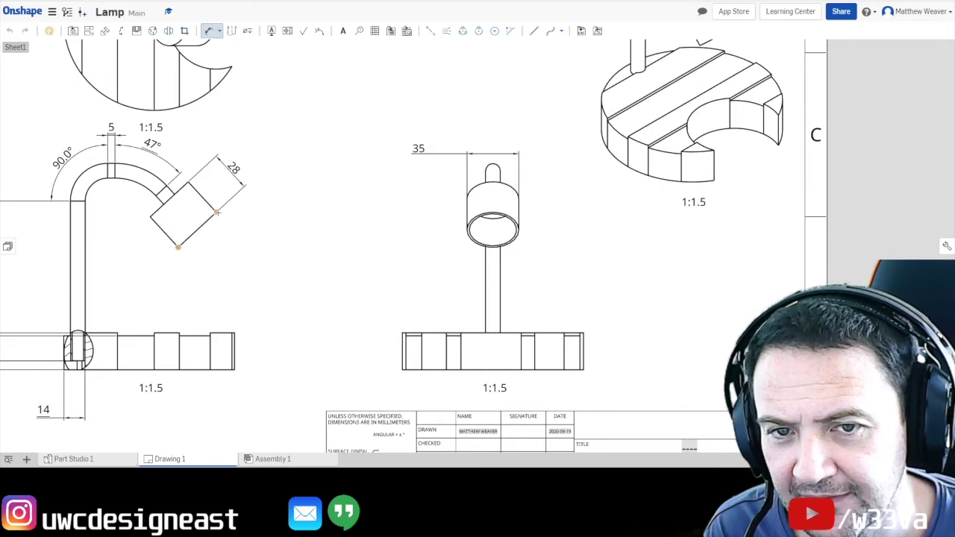
click(178, 246)
click(216, 213)
click(221, 258)
scroll(351, 246, up, 2)
scroll(364, 257, down, 3)
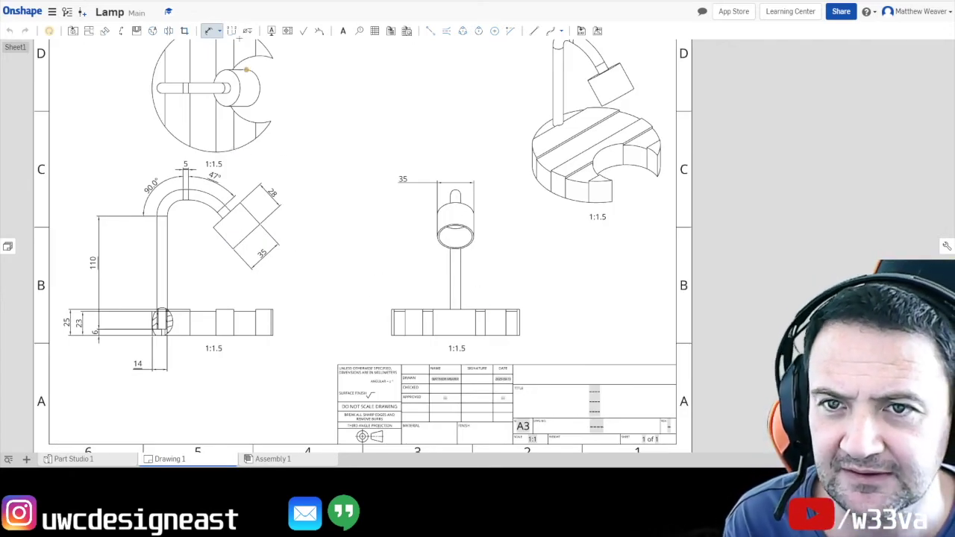
Add a diameter dimension to the top view's circular outline, editing 122.56 to 122
click(219, 30)
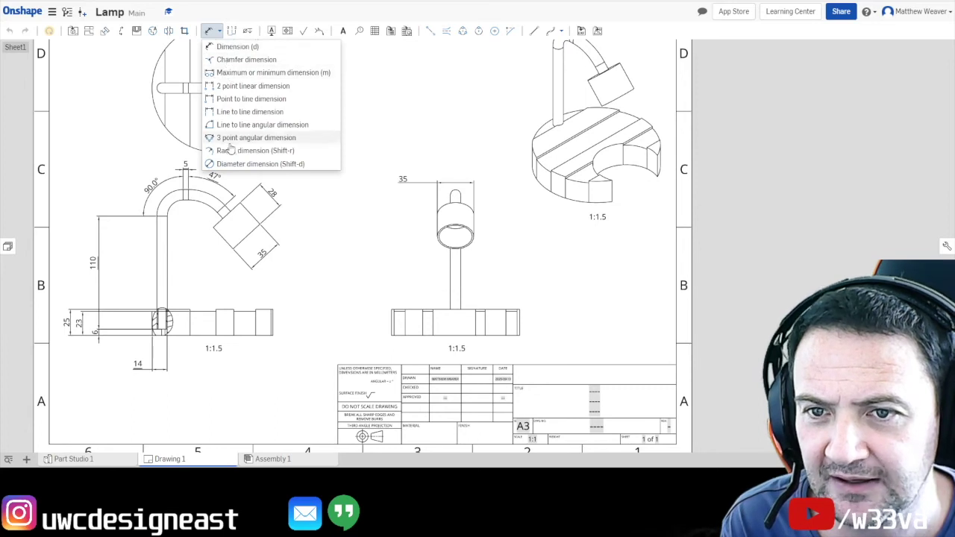
click(230, 164)
click(248, 145)
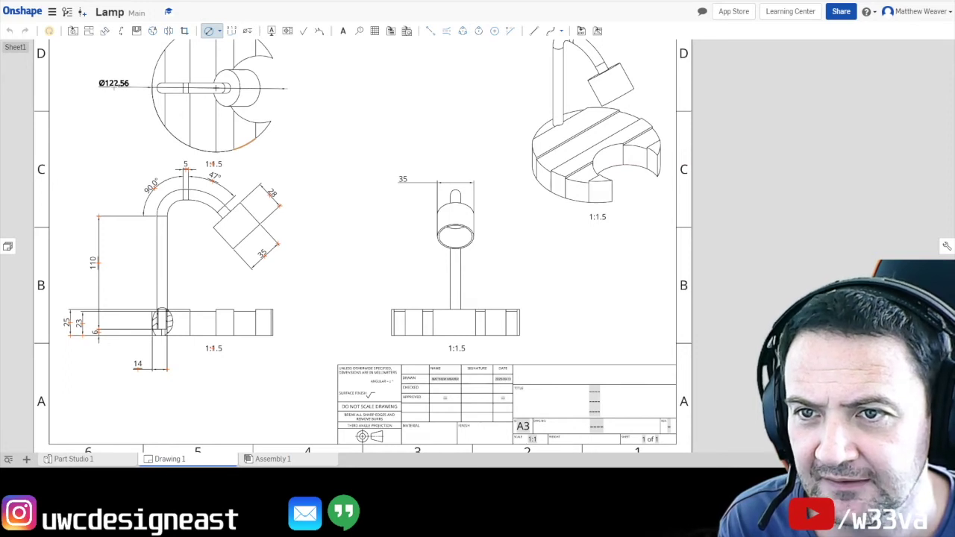
click(144, 65)
drag(173, 88, 191, 91)
text(22)
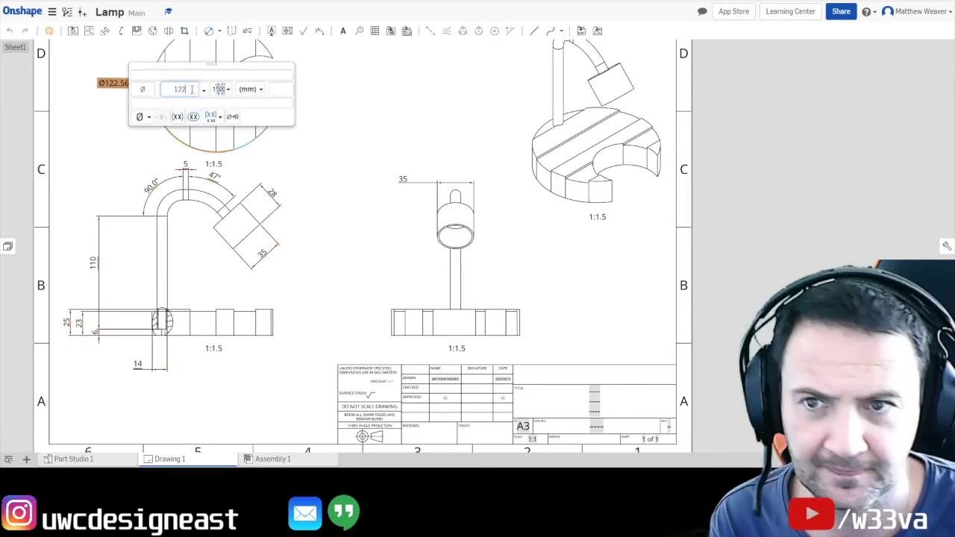
key(Return)
scroll(315, 120, up, 2)
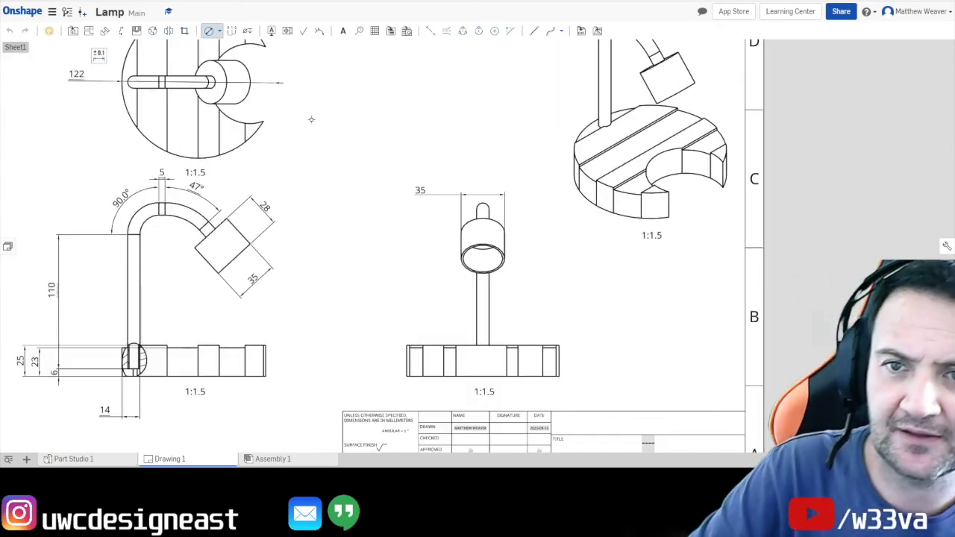
scroll(314, 120, down, 3)
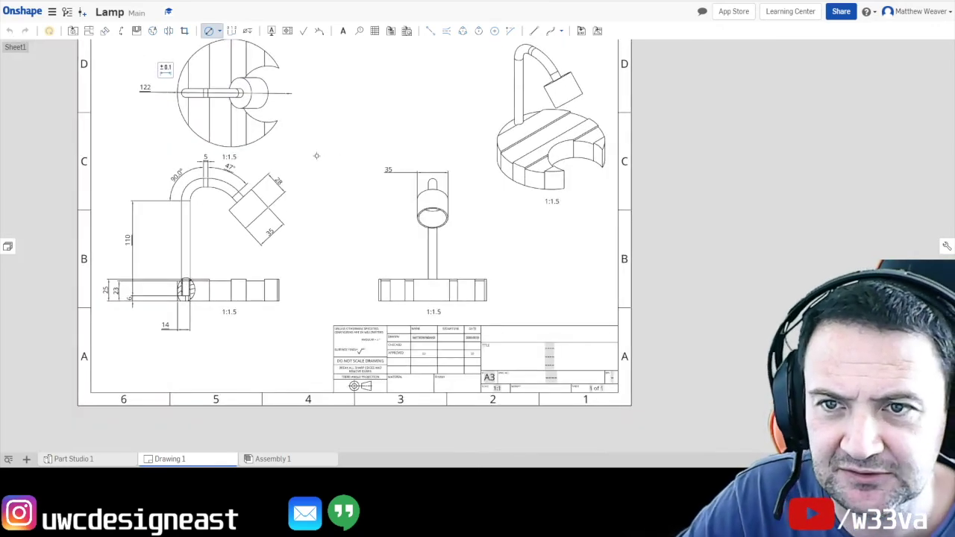
middle_drag(317, 156, 340, 172)
scroll(190, 304, up, 5)
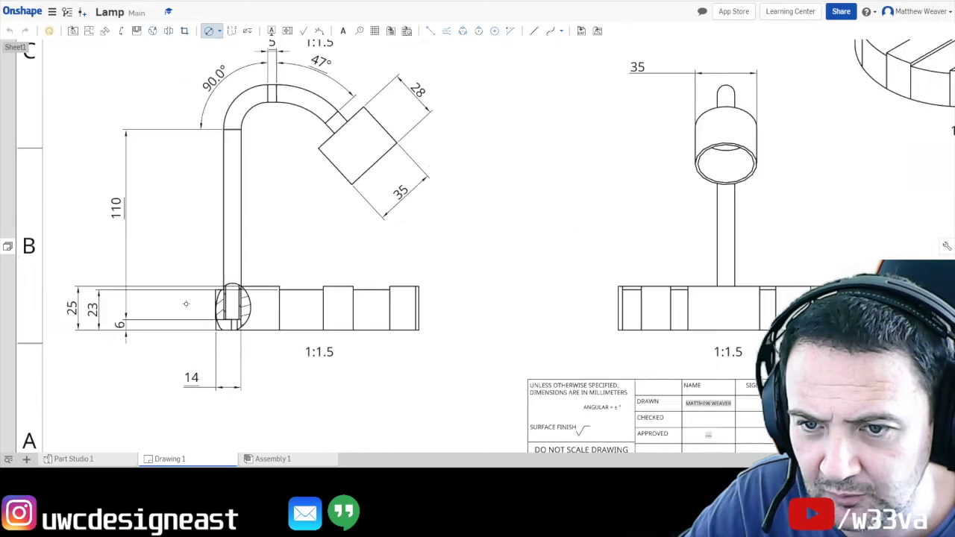
scroll(367, 397, down, 3)
middle_drag(367, 437, 344, 332)
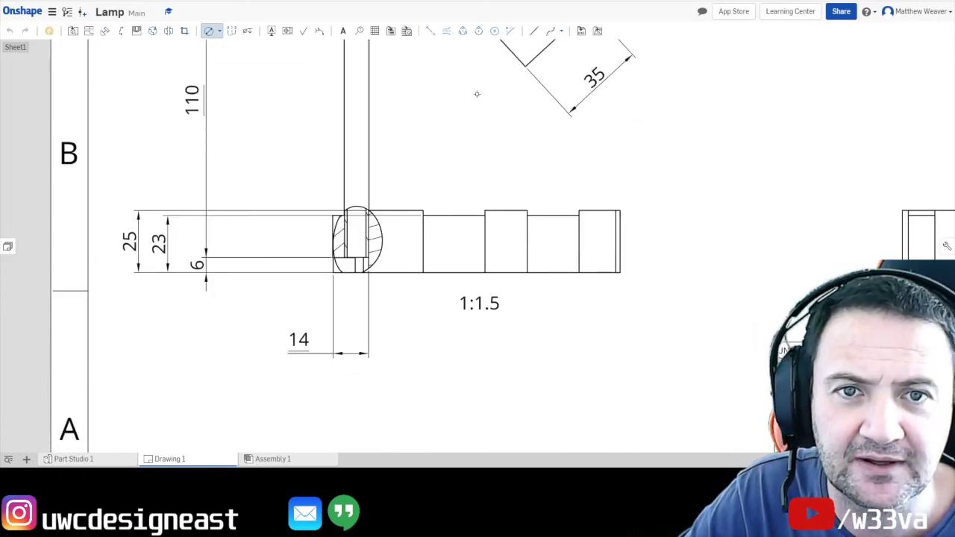
Create an edge-to-edge centreline between the two vertical bore edges in the section
click(446, 30)
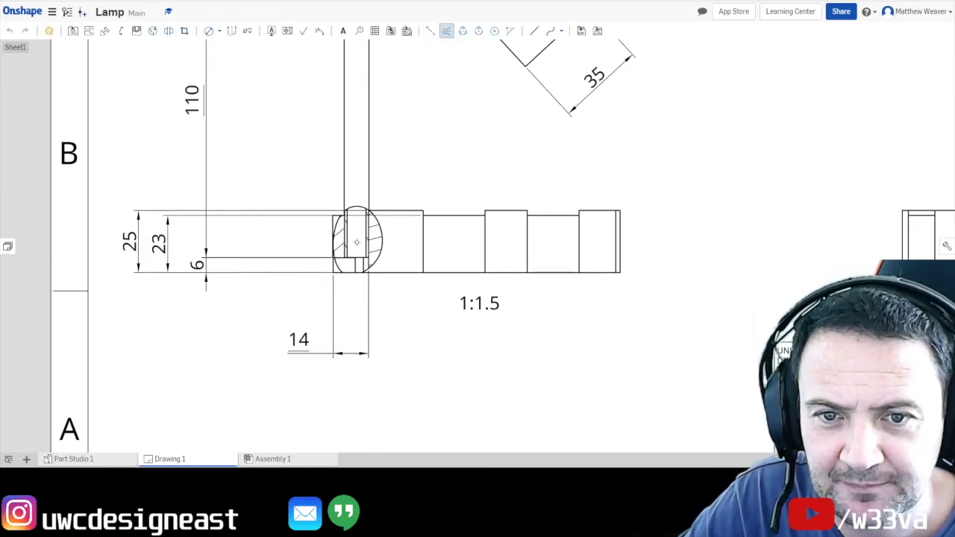
scroll(345, 243, down, 5)
scroll(343, 244, up, 10)
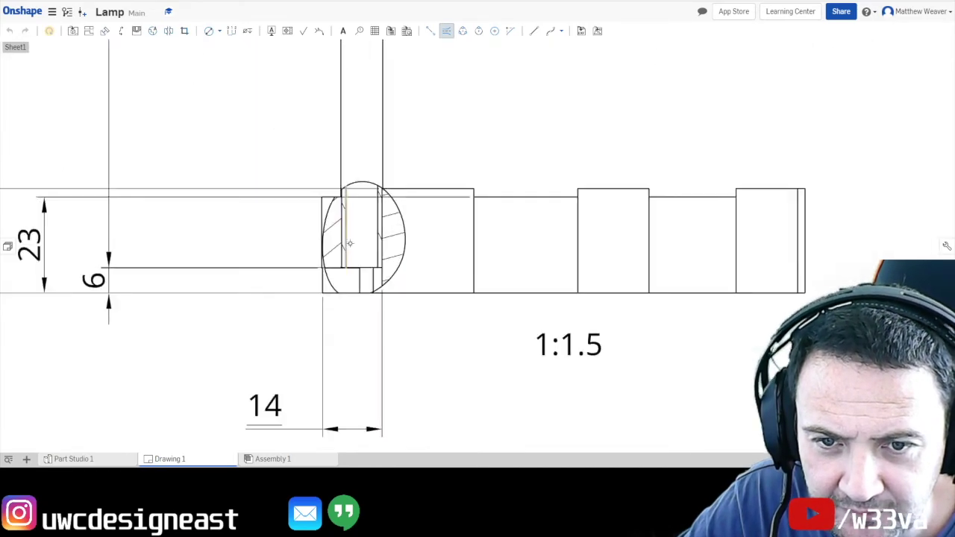
click(341, 245)
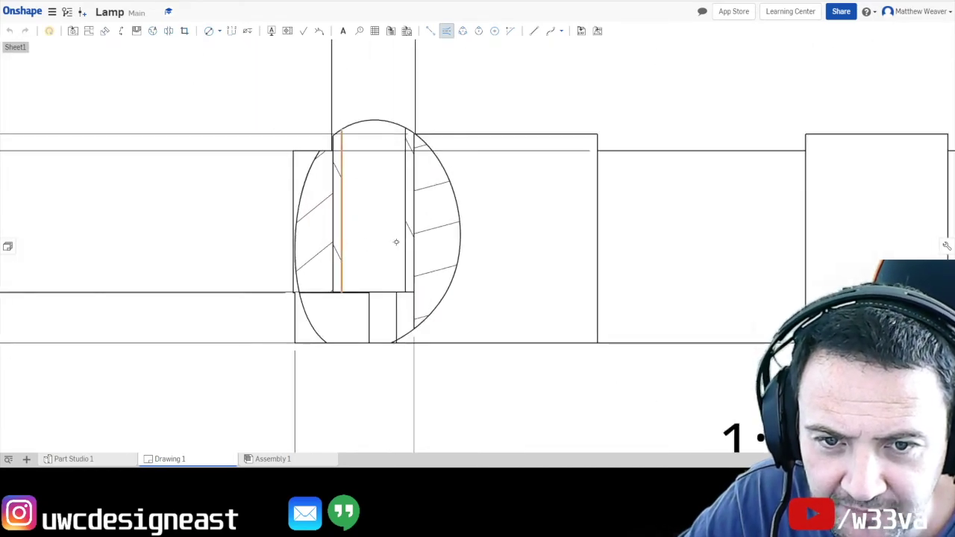
click(405, 241)
scroll(446, 347, down, 5)
scroll(448, 348, up, 5)
scroll(447, 348, down, 6)
scroll(467, 321, down, 3)
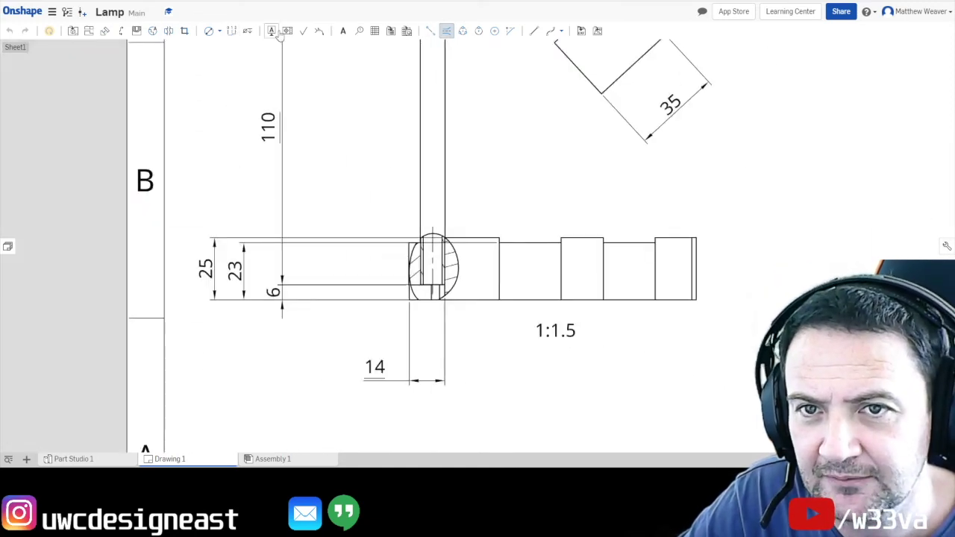
click(219, 31)
Dimension from the section's edge to the bore centreline below the view, setting it to 9.6
click(232, 154)
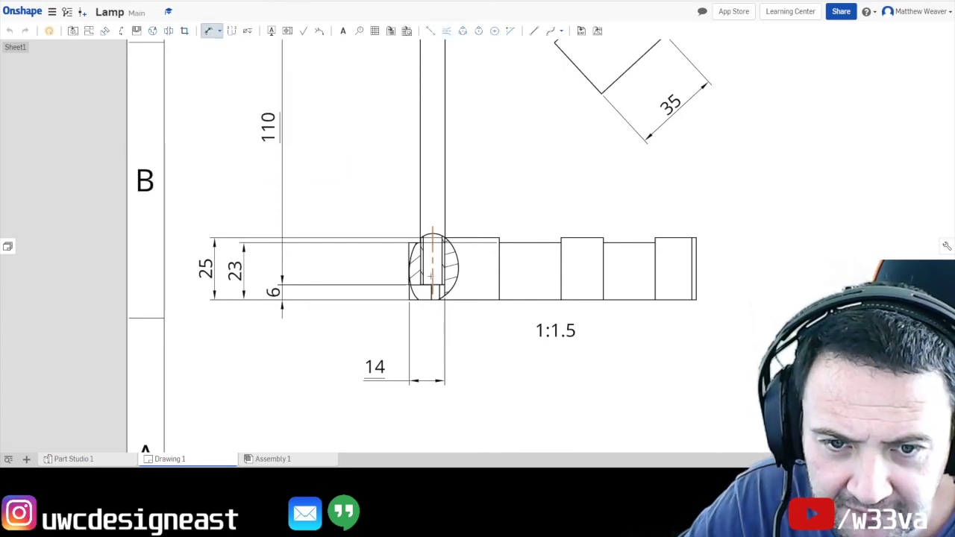
click(410, 270)
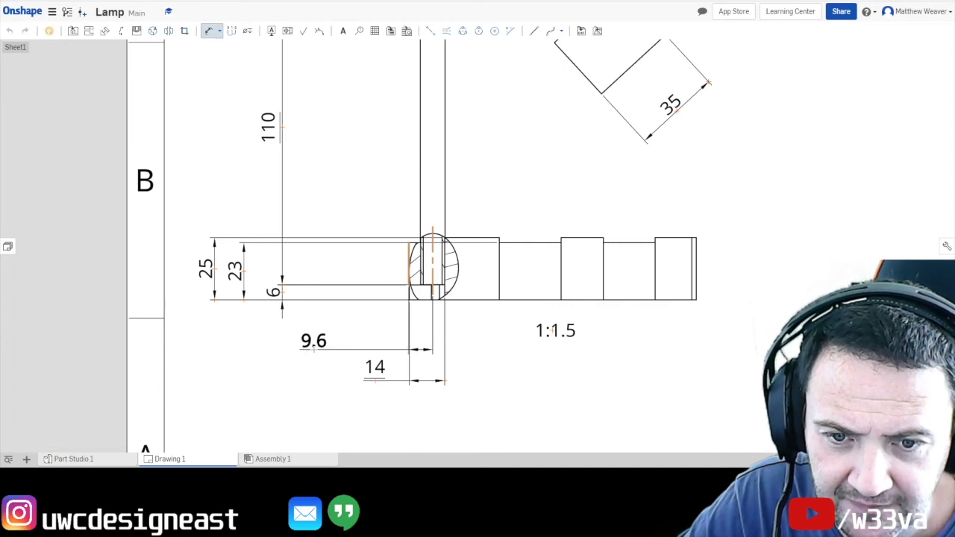
click(313, 347)
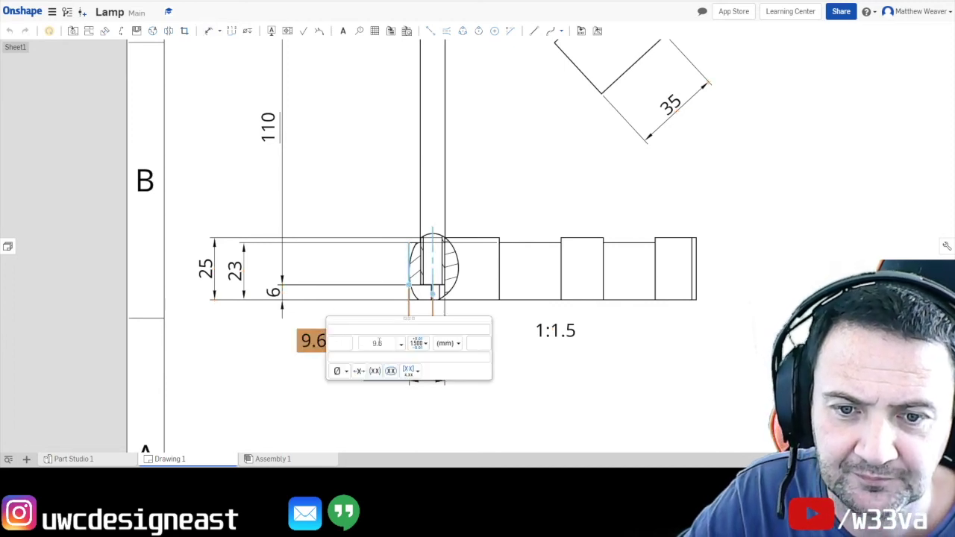
double_click(378, 343)
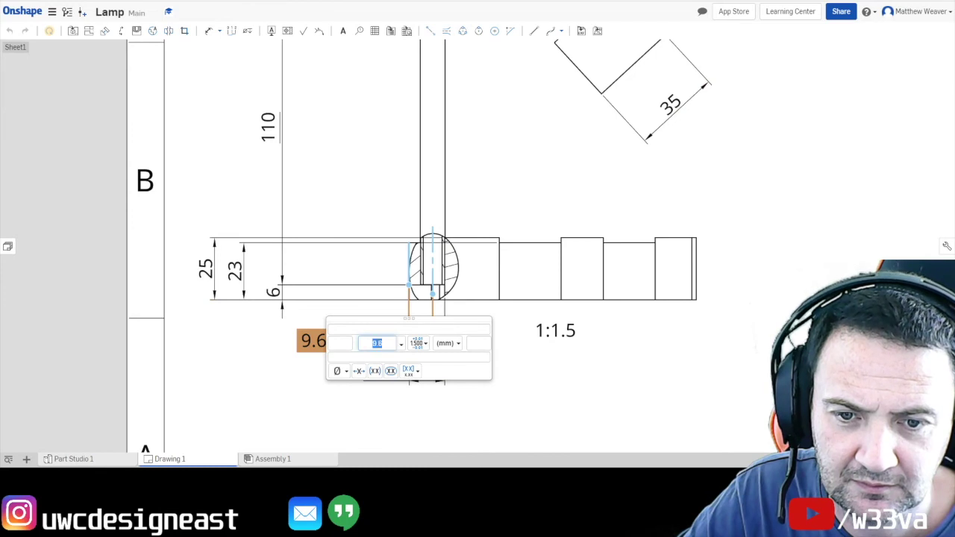
text(10)
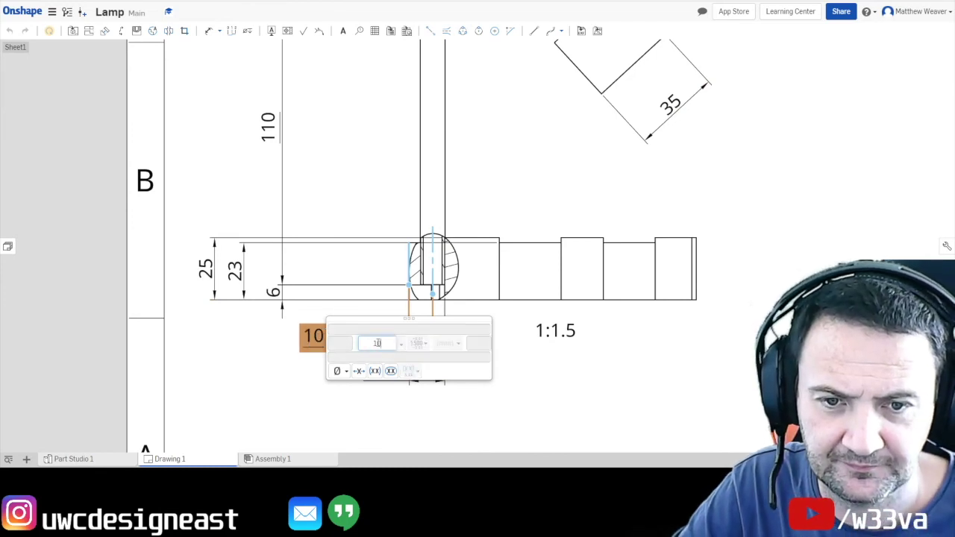
key(BackSpace)
key(BackSpace)
text(9.6)
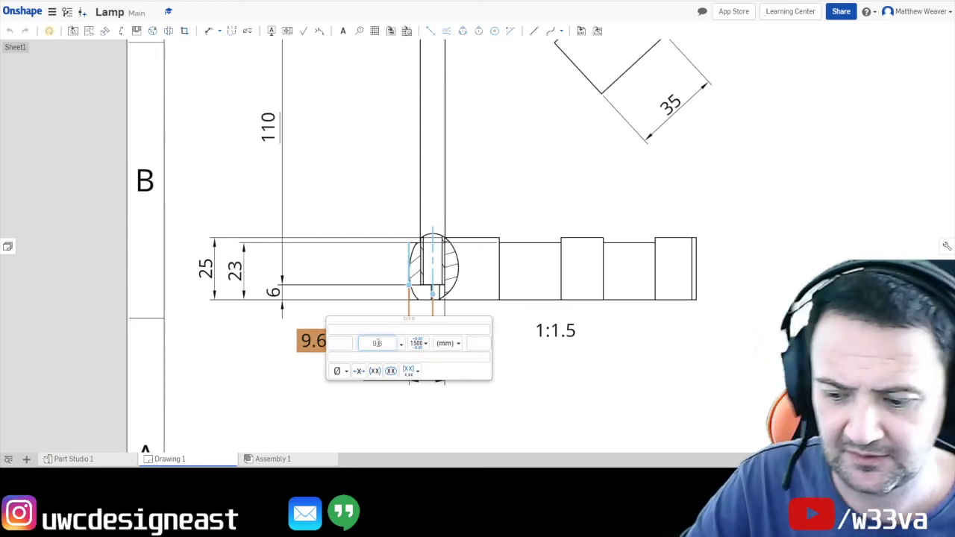
key(Return)
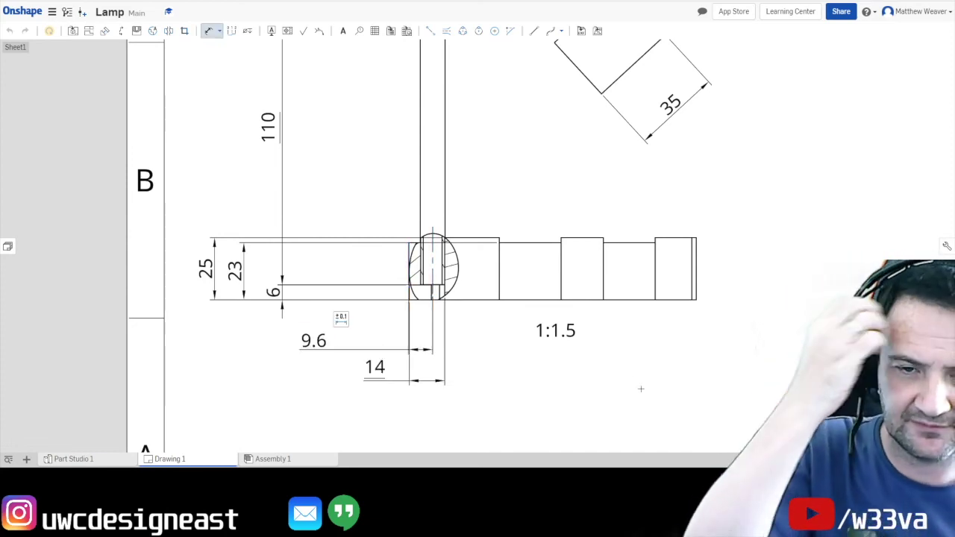
scroll(640, 392, up, 1)
scroll(571, 234, down, 5)
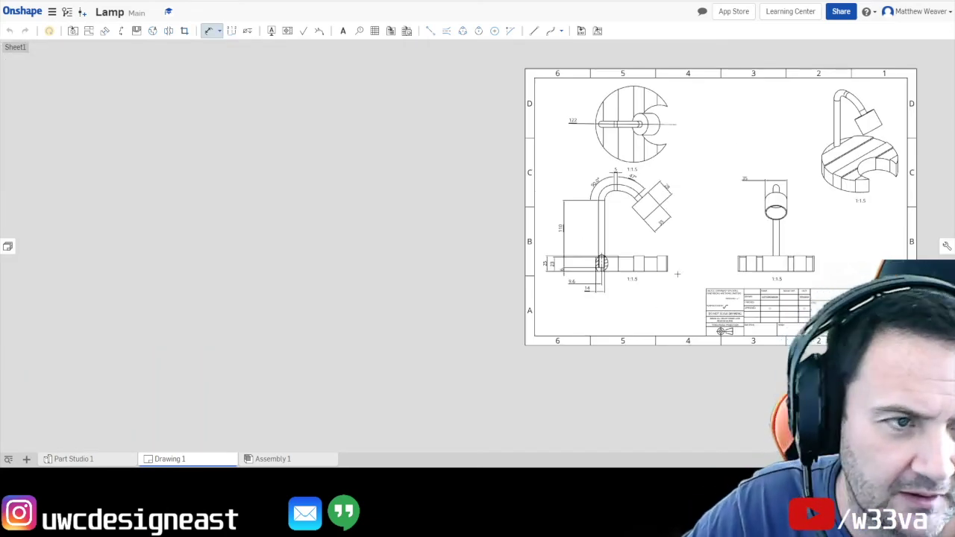
middle_drag(676, 273, 600, 311)
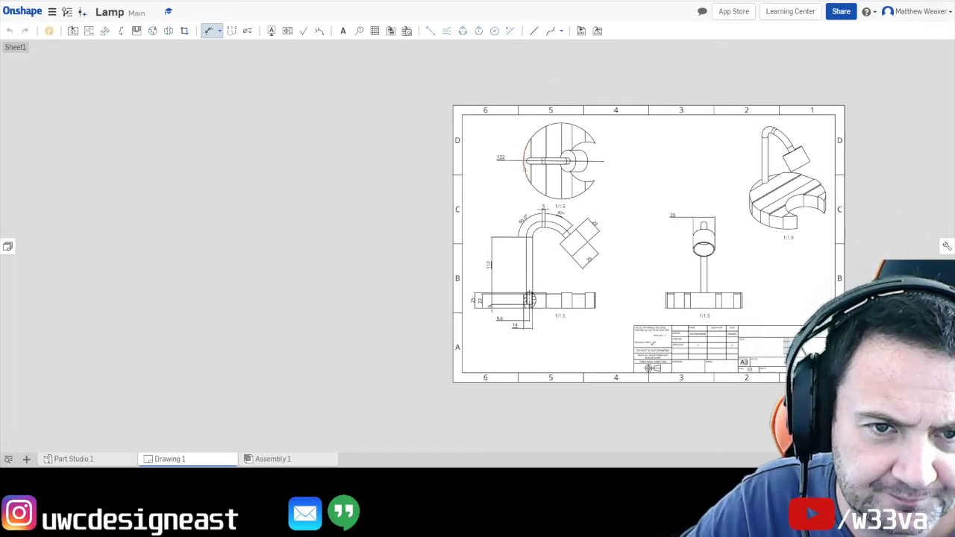
scroll(515, 160, up, 6)
scroll(695, 183, down, 5)
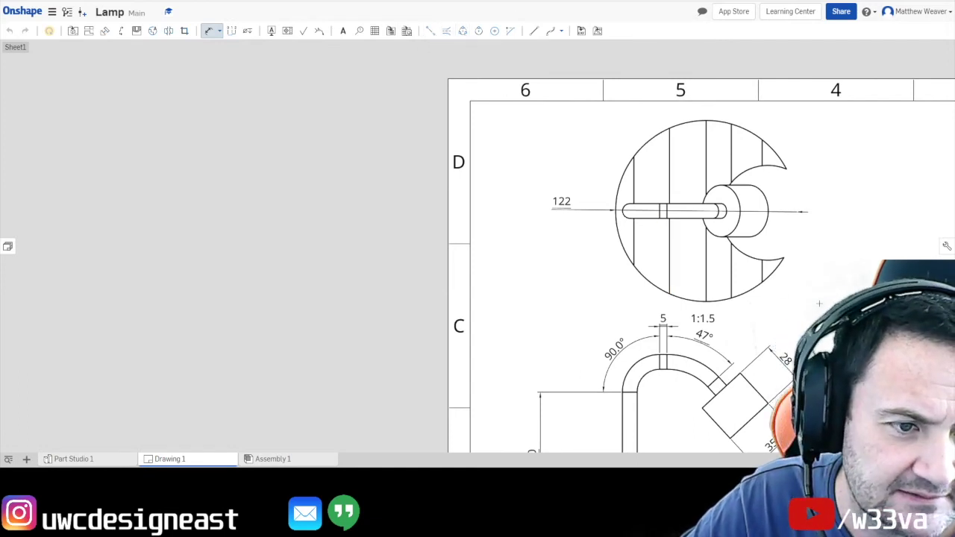
scroll(617, 261, down, 5)
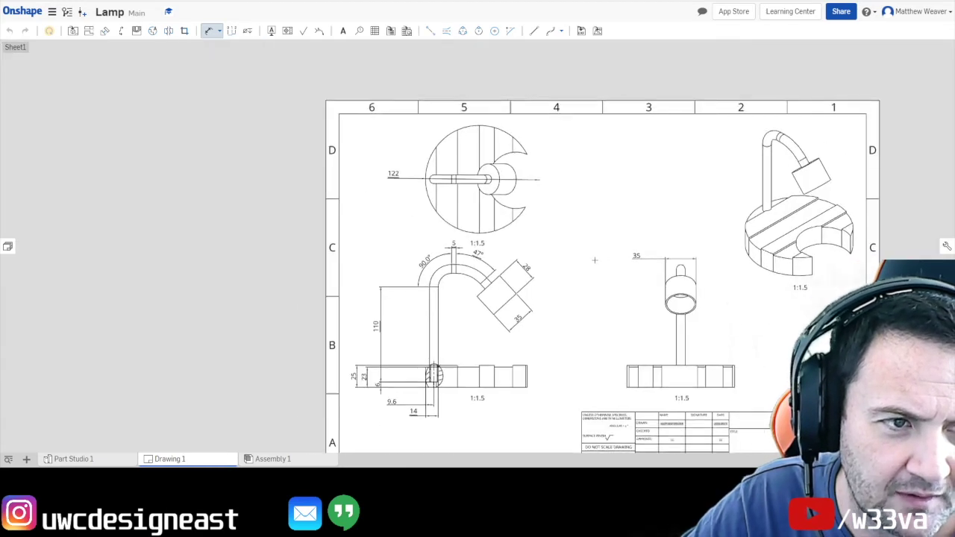
key(f)
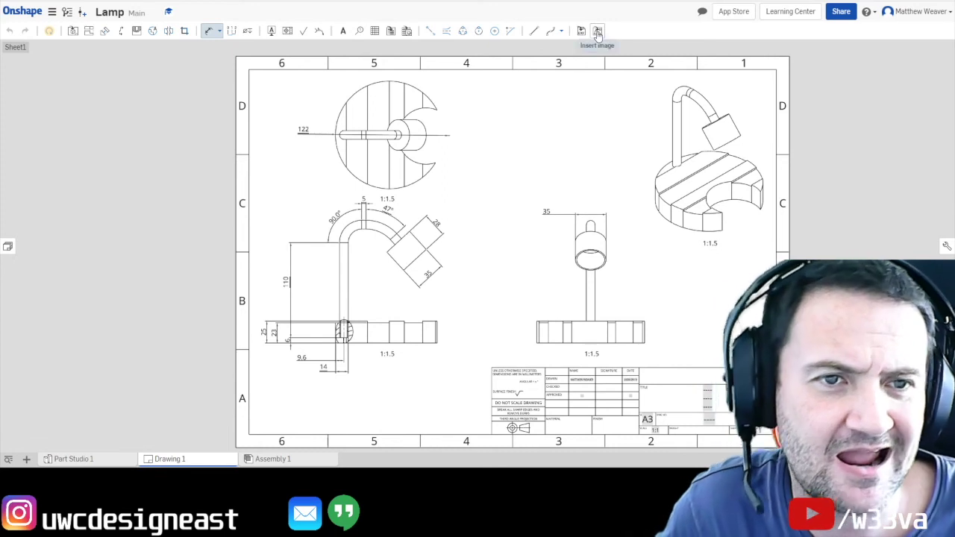
click(52, 12)
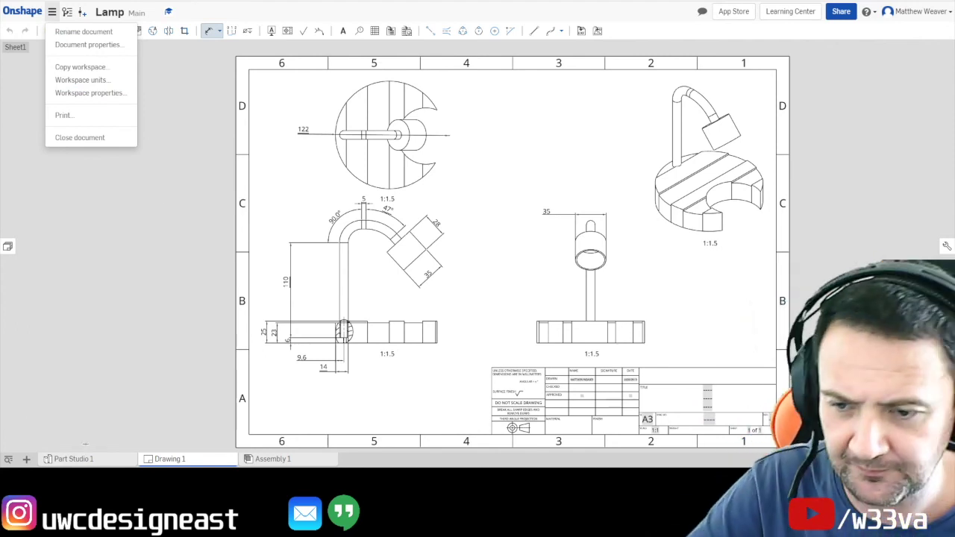
click(84, 461)
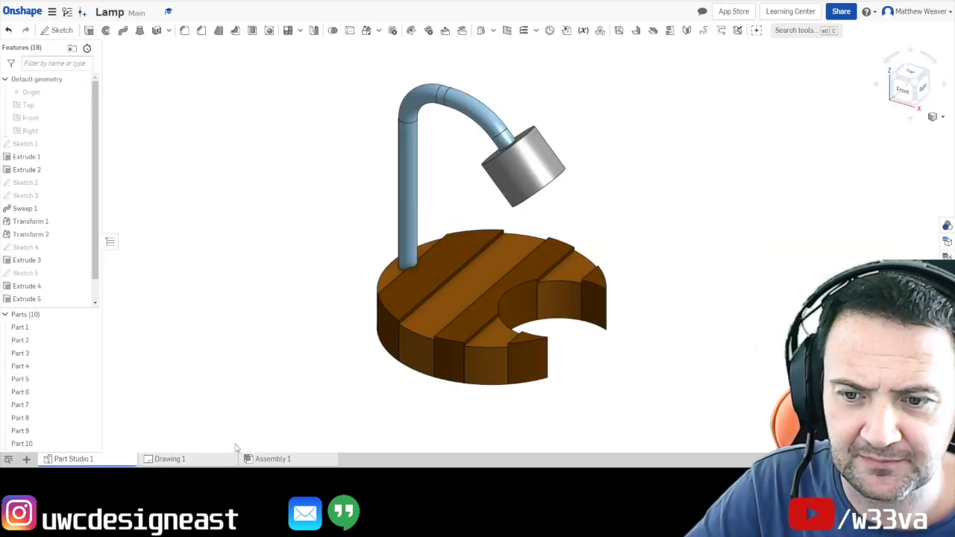
click(211, 461)
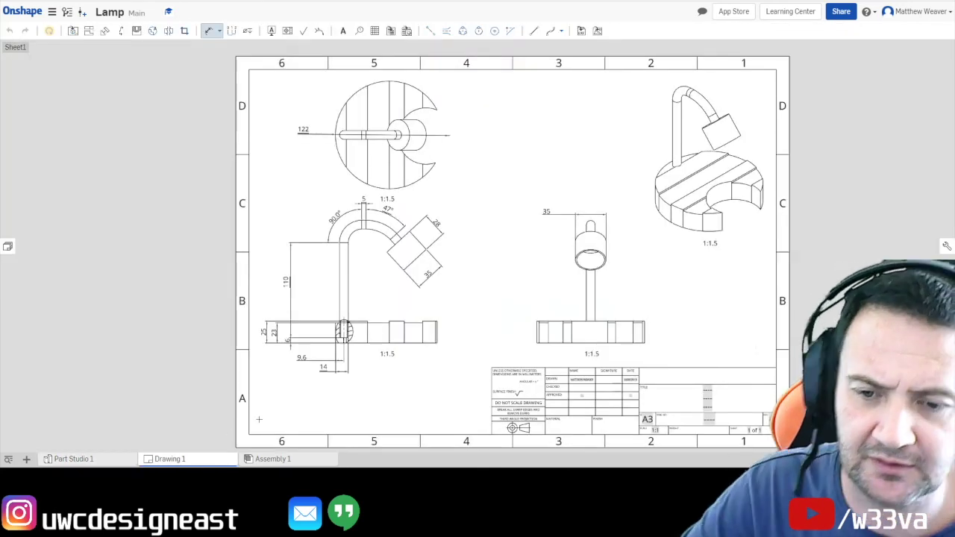